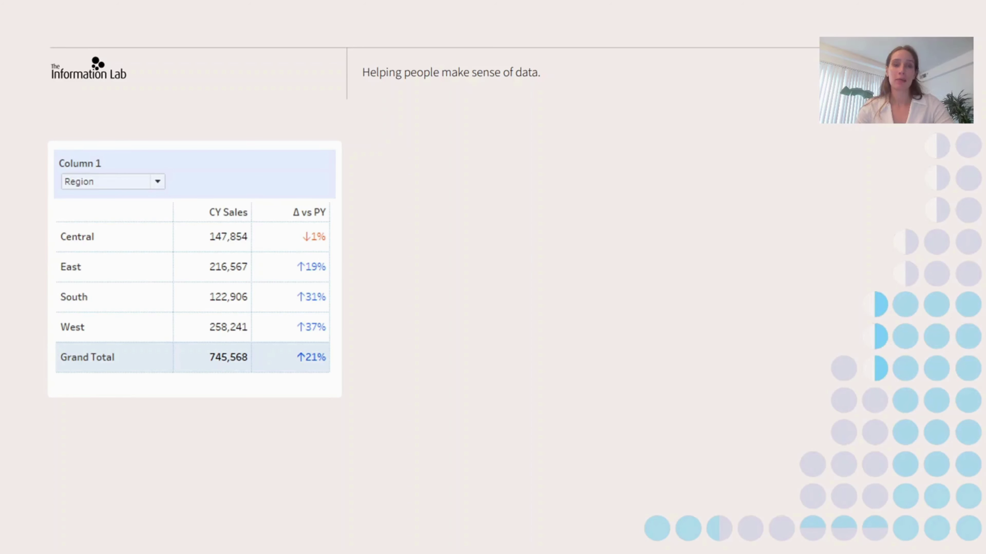
Step: Advance to the three-column example slide, then switch to the live Tableau dashboard
{"action": "key", "text": "Right"}
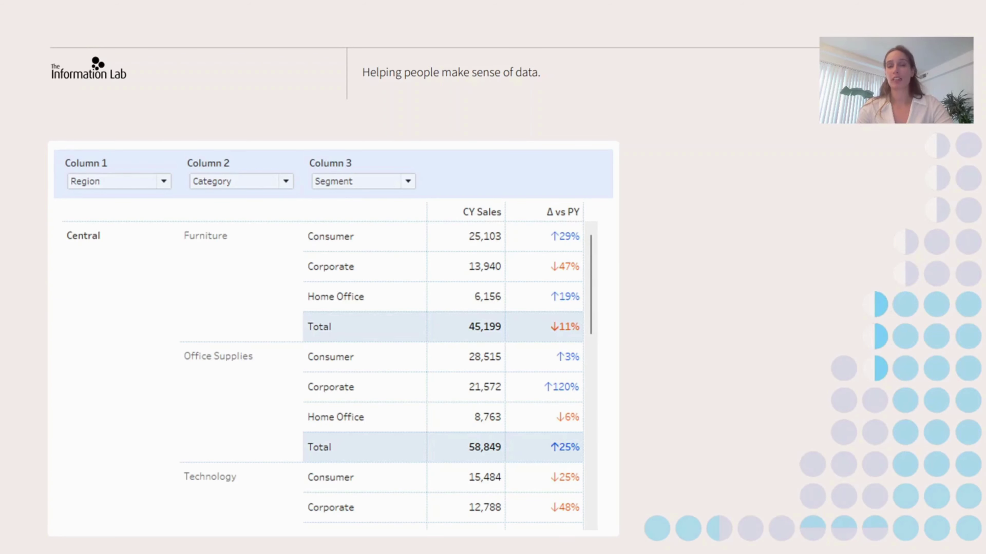
{"action": "key", "text": "alt+Tab"}
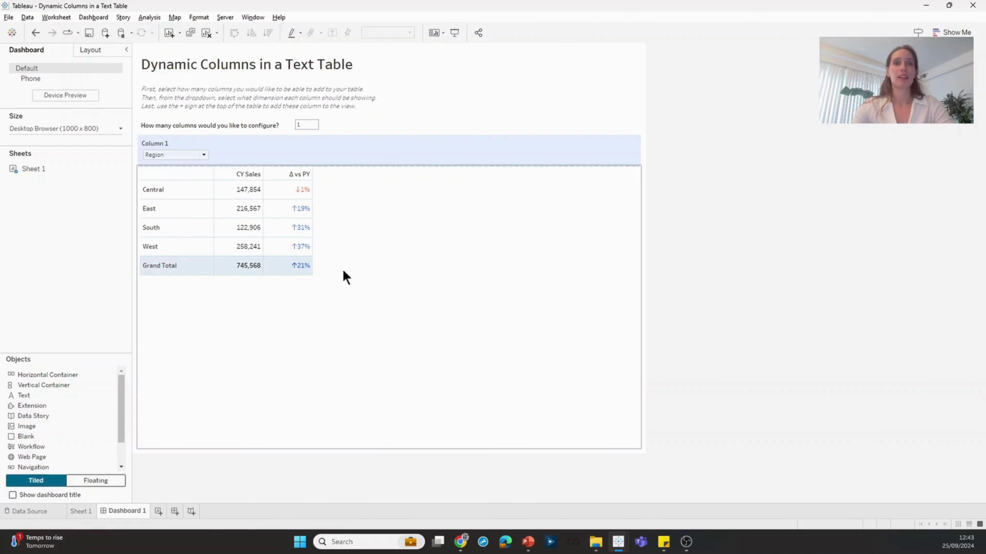
Step: Put the Dynamic Columns in a Text Table dashboard into Presentation Mode
{"action": "left_click", "coordinate": [454, 32]}
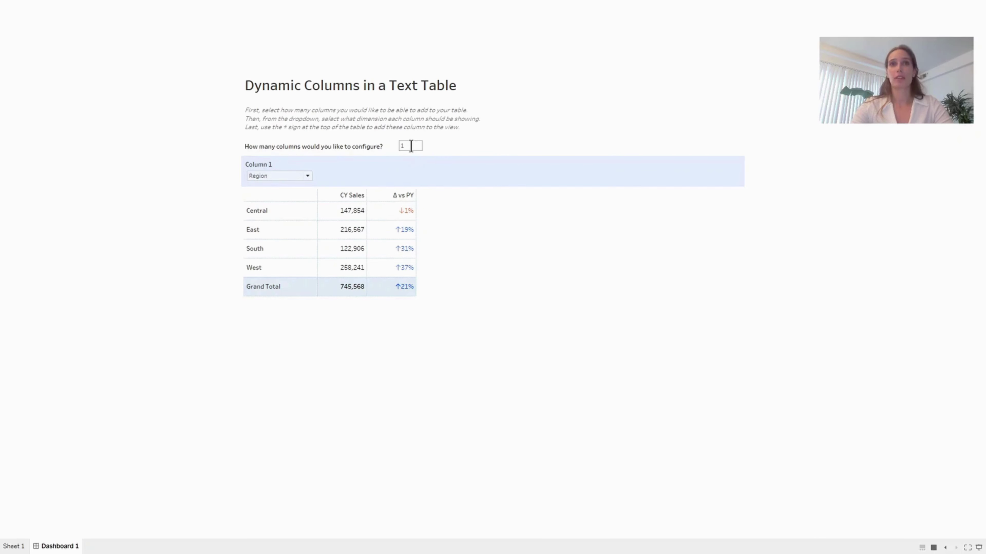
Step: Set 3 columns (Region, Category, Segment) and expand the table down to Segment level
{"action": "left_click", "coordinate": [411, 147]}
{"action": "type", "text": "3"}
{"action": "key", "text": "Return"}
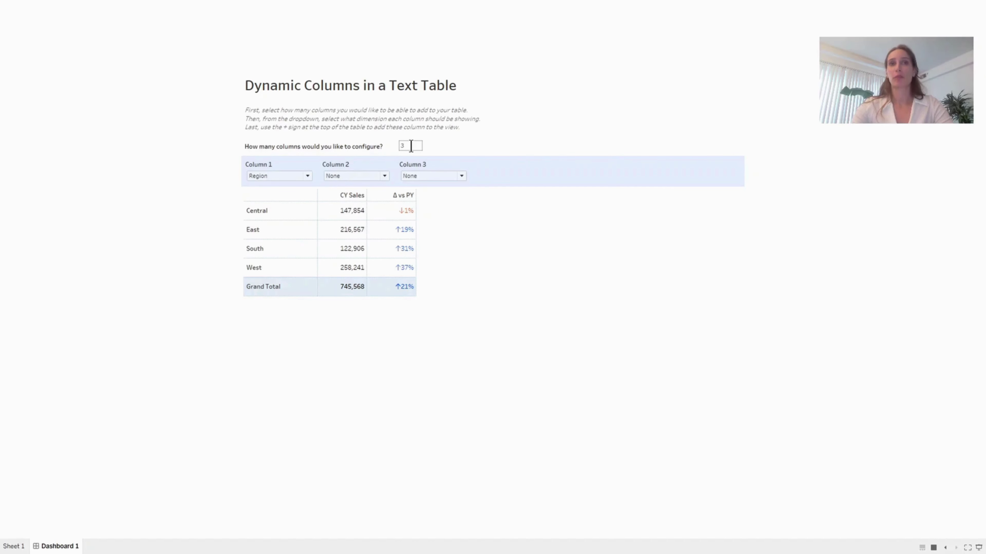
{"action": "left_click", "coordinate": [379, 176]}
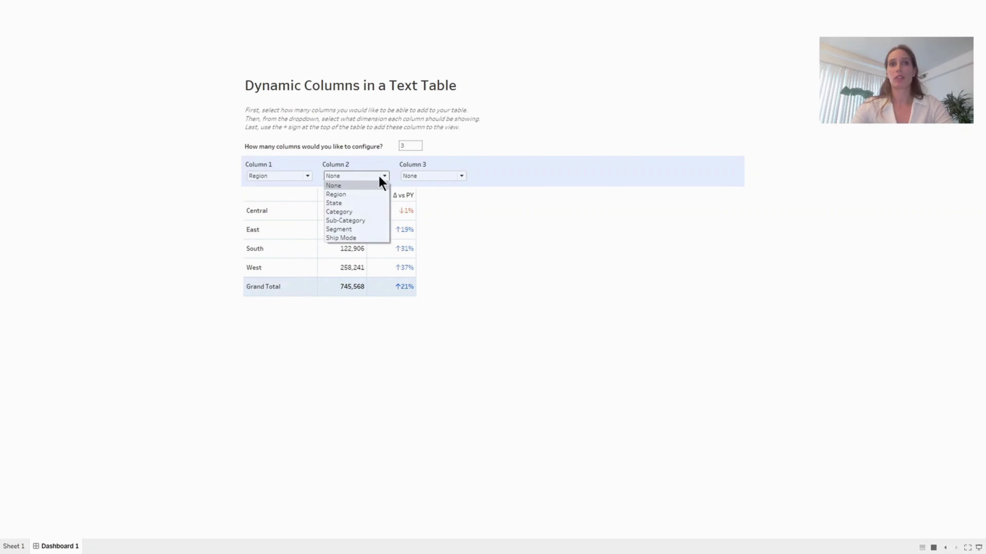
{"action": "left_click", "coordinate": [370, 219]}
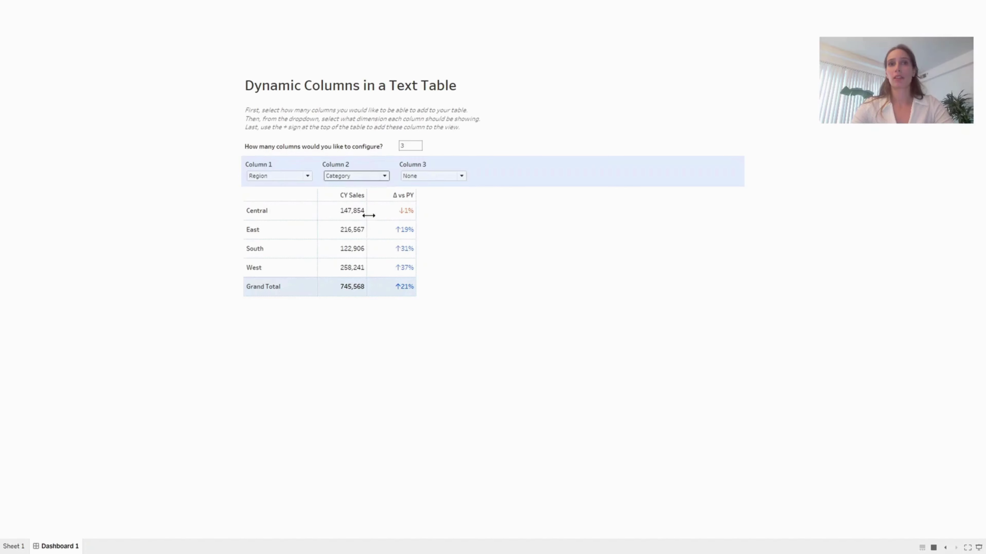
{"action": "left_click", "coordinate": [454, 176]}
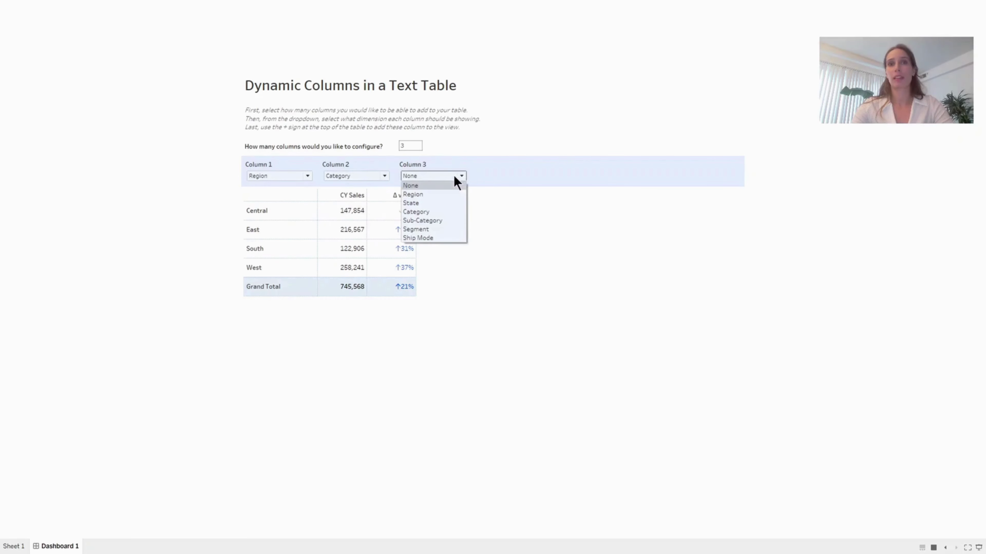
{"action": "left_click", "coordinate": [442, 228]}
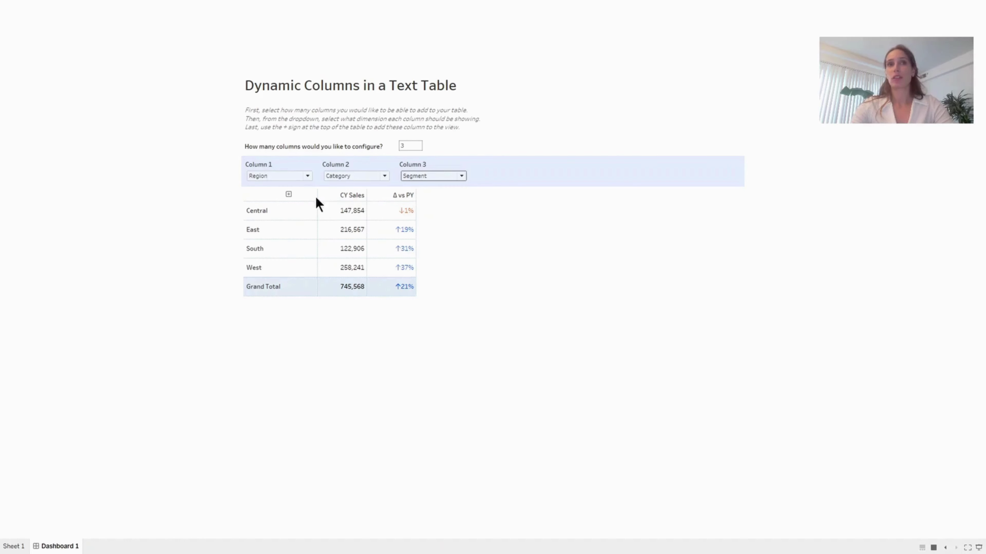
{"action": "left_click", "coordinate": [289, 195]}
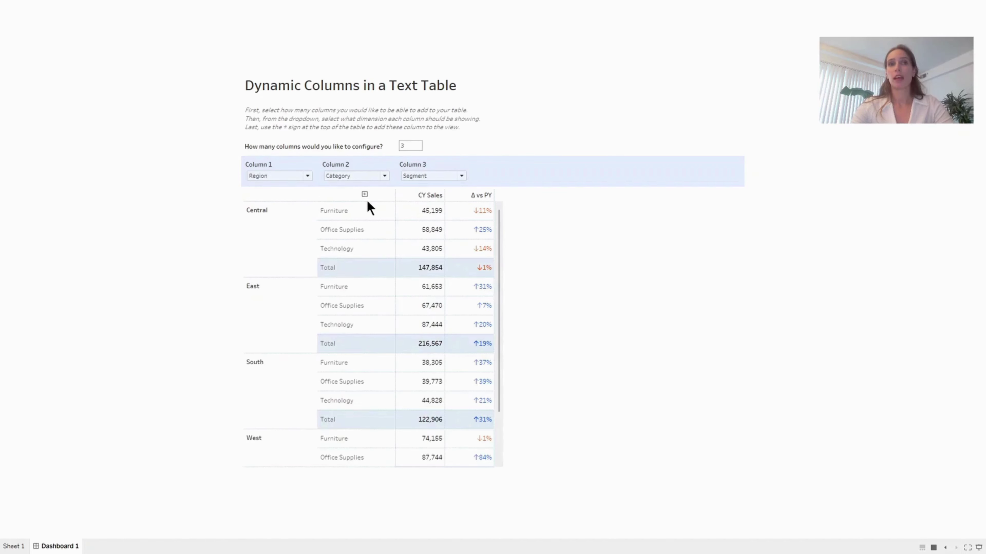
{"action": "left_click", "coordinate": [364, 194]}
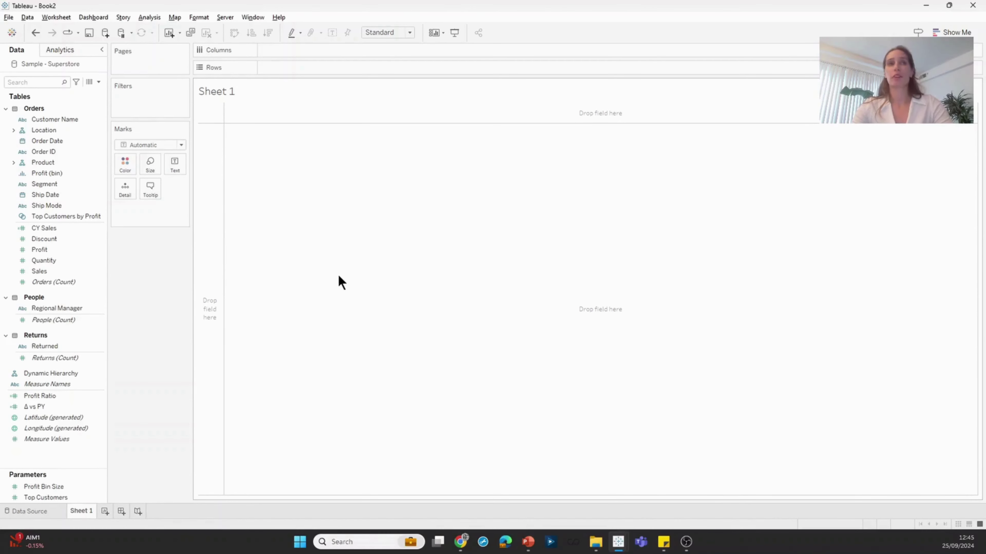
Step: Create a String parameter named Column 1 Parameter restricted to a list of values
{"action": "left_click", "coordinate": [98, 82]}
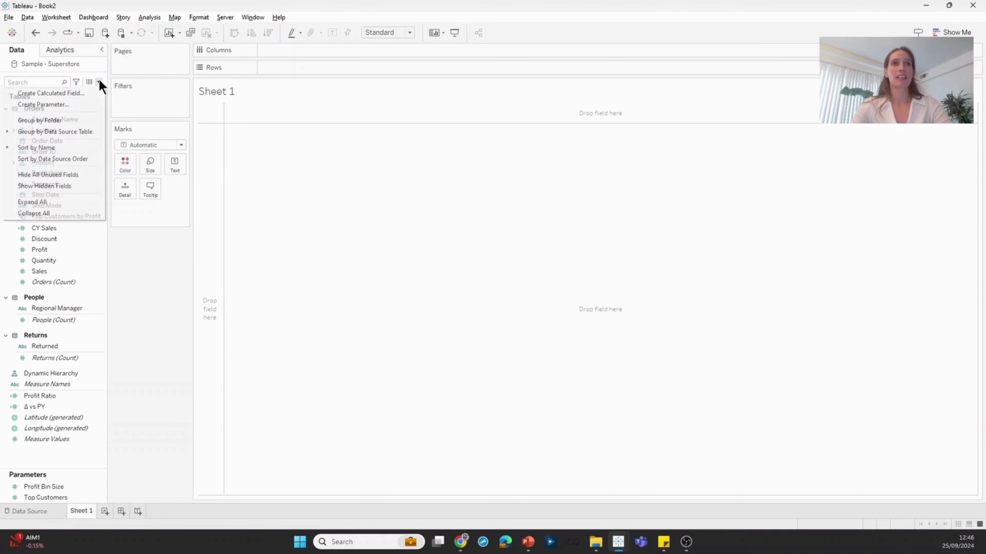
{"action": "left_click", "coordinate": [83, 108]}
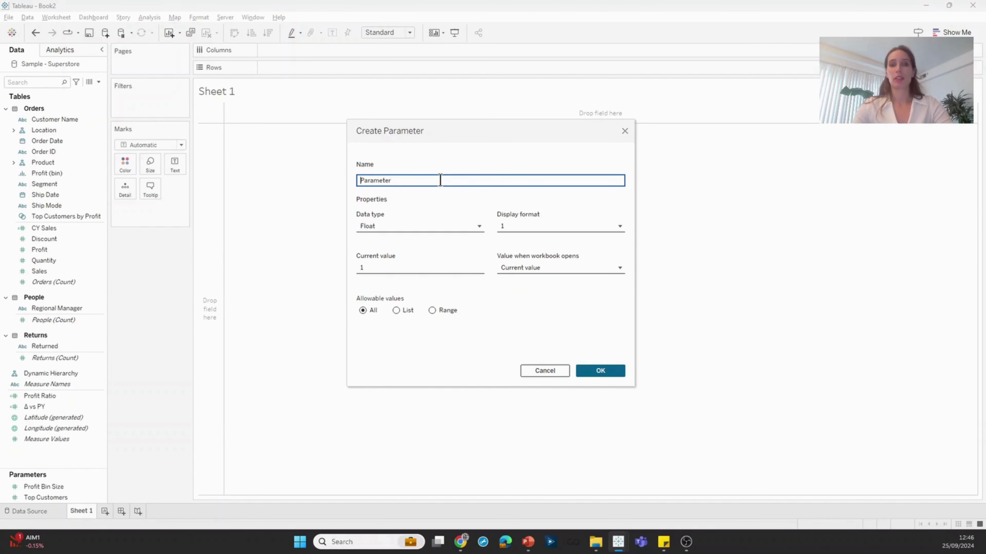
{"action": "type", "text": "Column 1"}
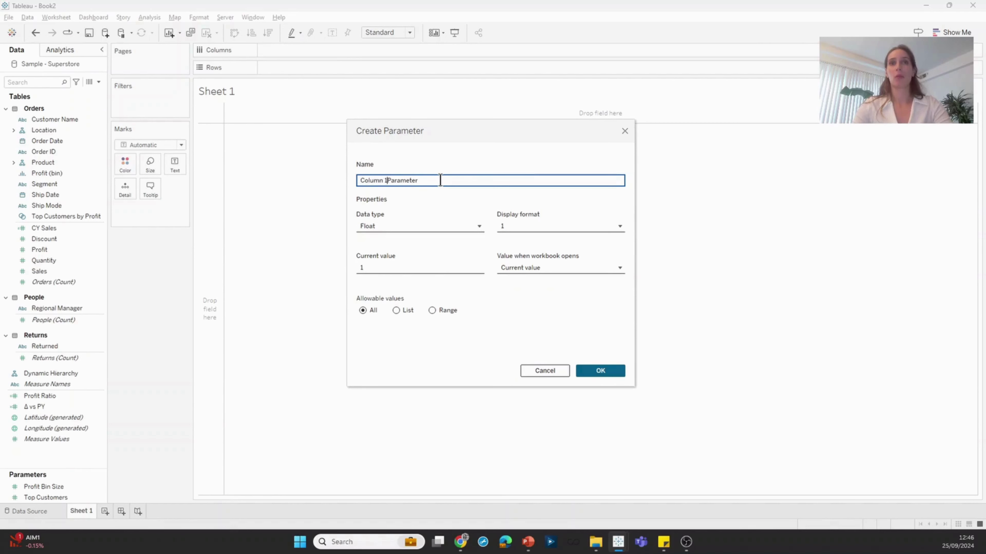
{"action": "left_click", "coordinate": [439, 228]}
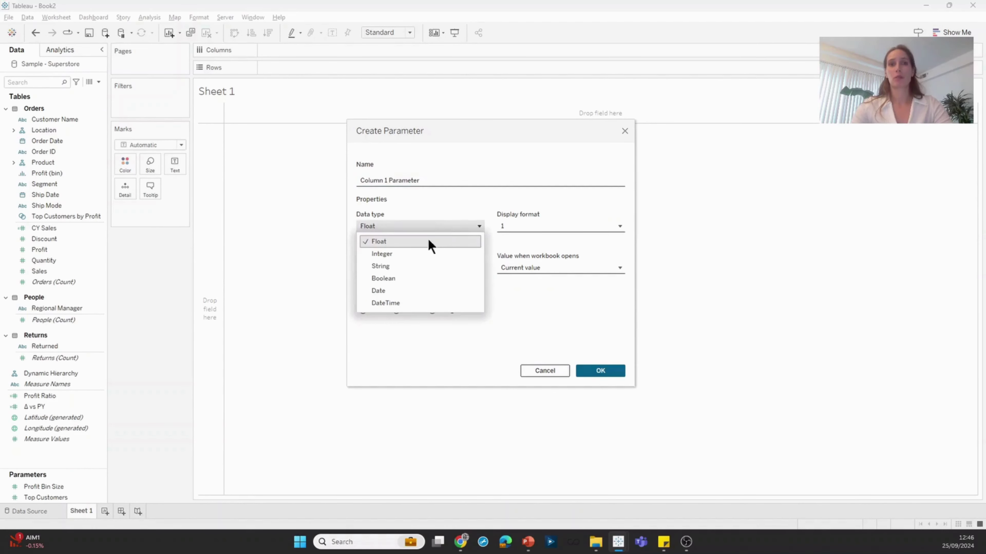
{"action": "left_click", "coordinate": [414, 266]}
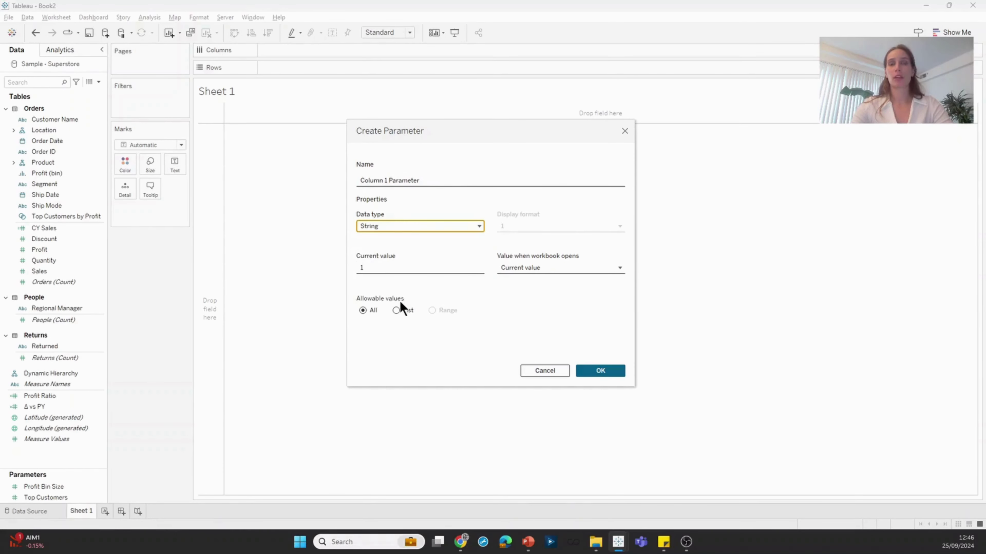
{"action": "left_click", "coordinate": [396, 310]}
Step: Enter list values Region, State, Category, Sub-Category, Segment and Ship Mode, and save
{"action": "left_click", "coordinate": [396, 343]}
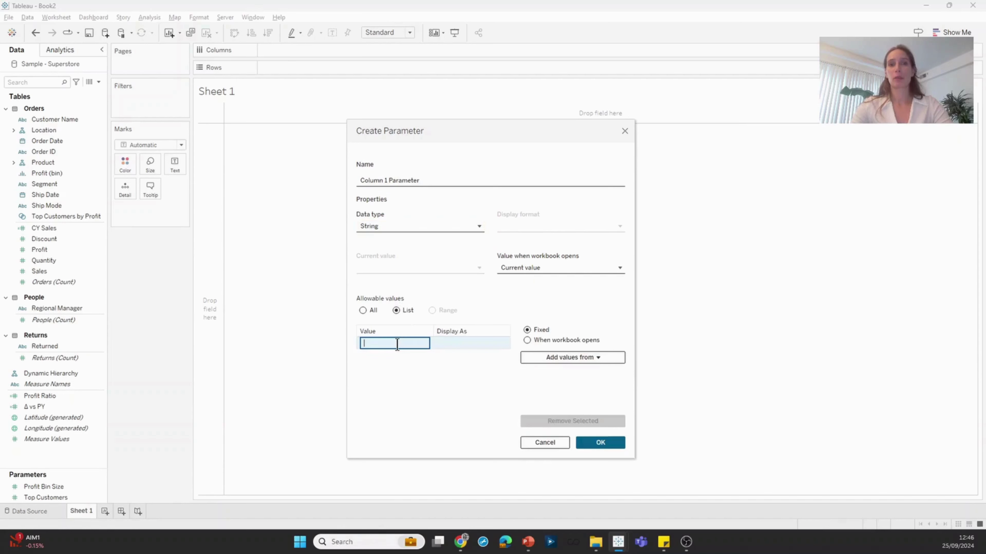
{"action": "type", "text": "Region"}
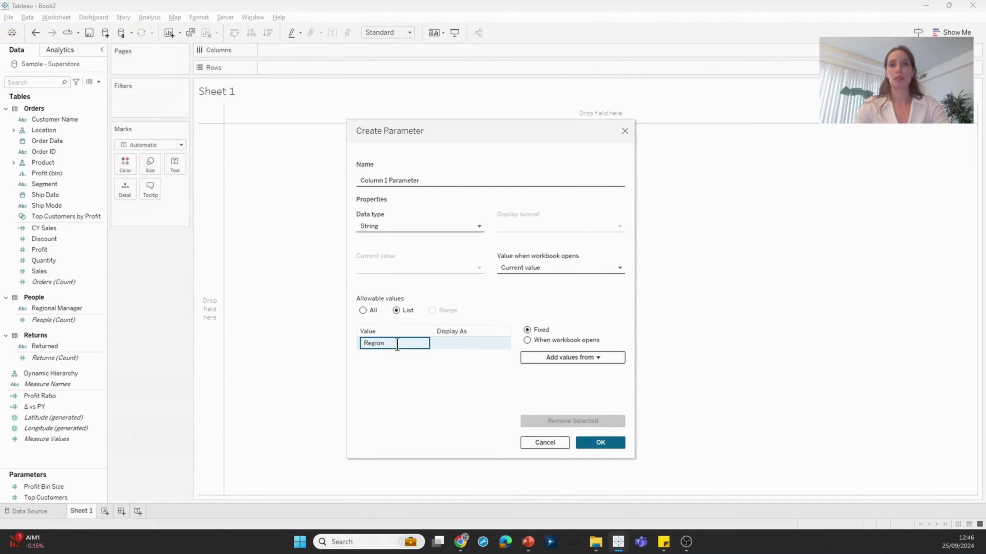
{"action": "key", "text": "Return"}
{"action": "type", "text": "State"}
{"action": "key", "text": "Return"}
{"action": "type", "text": "Cat"}
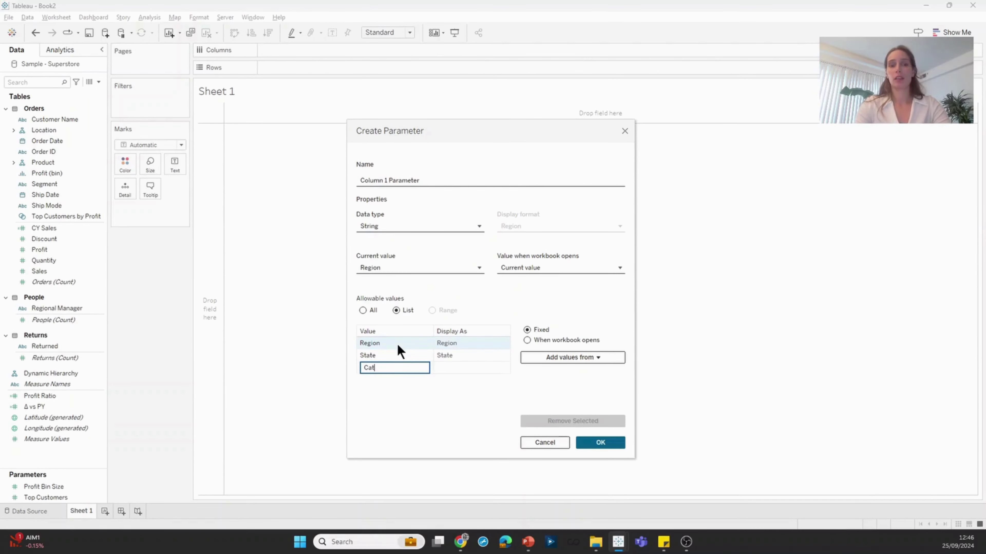
{"action": "type", "text": "egory"}
{"action": "key", "text": "Return"}
{"action": "type", "text": "Sub"}
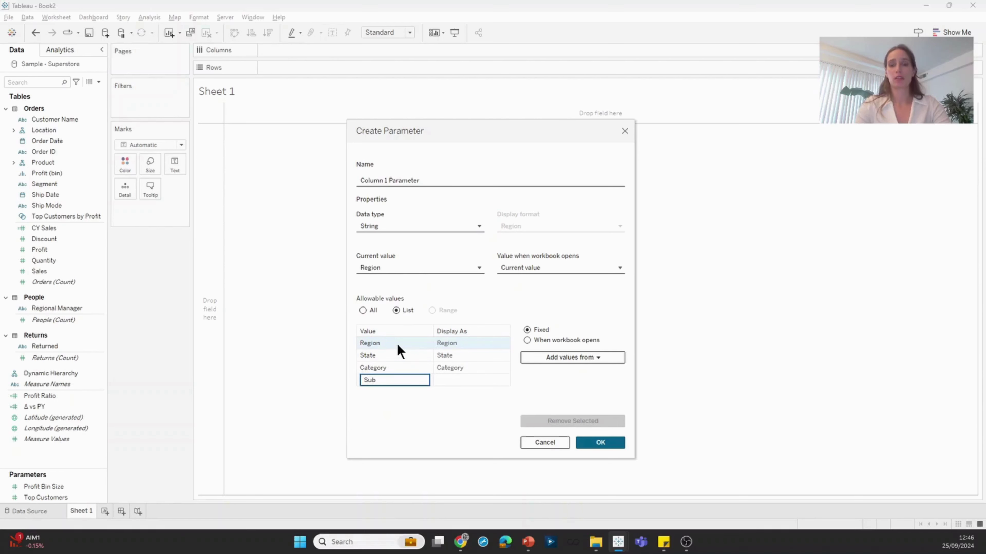
{"action": "type", "text": "-Category"}
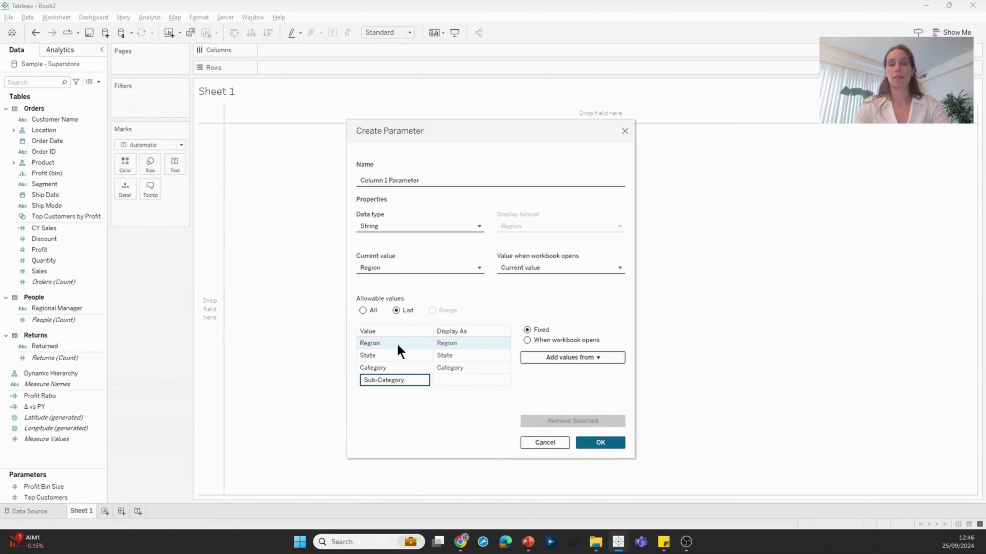
{"action": "key", "text": "Return"}
{"action": "type", "text": "Segment"}
{"action": "key", "text": "Return"}
{"action": "type", "text": "Ship Mode"}
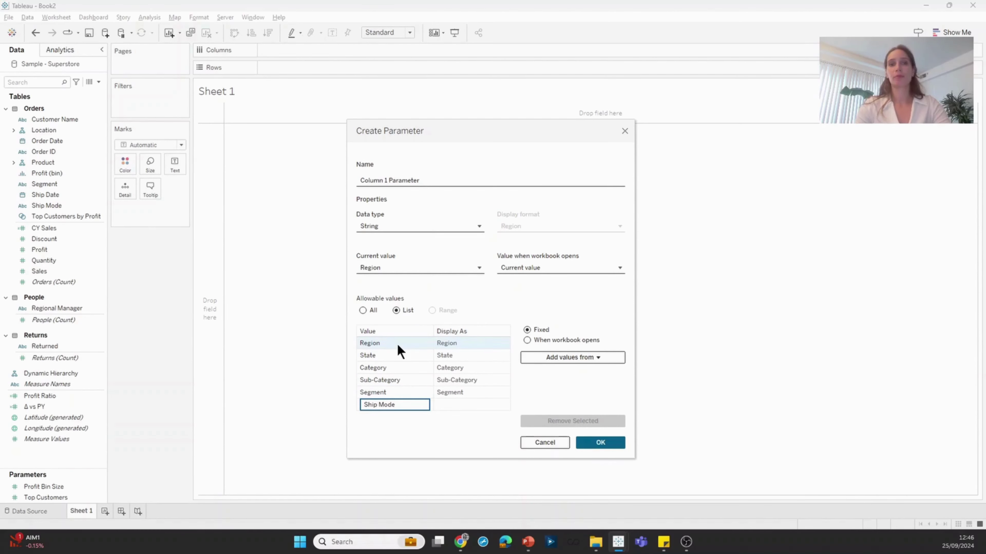
{"action": "left_click", "coordinate": [606, 444]}
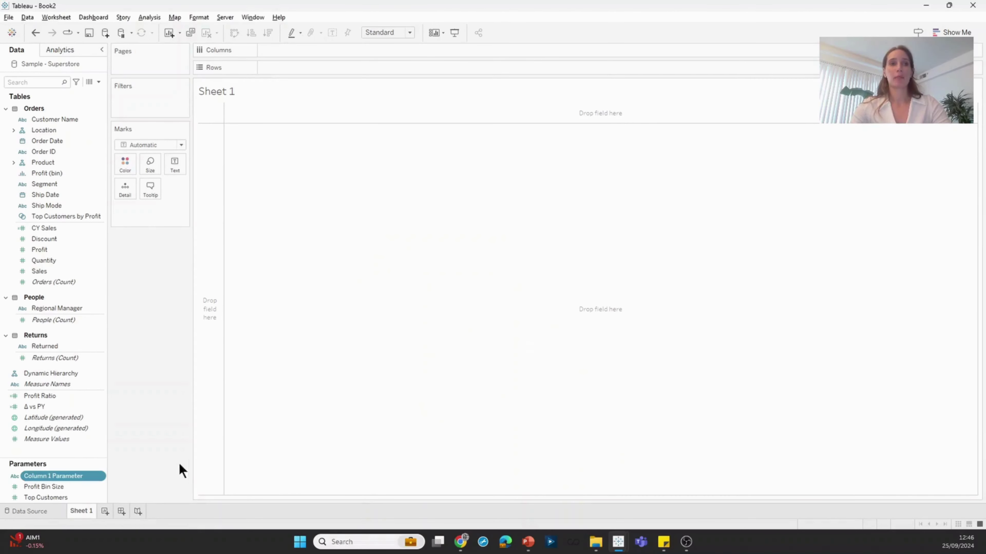
Step: Show the Column 1 Parameter control on the sheet as a single-value list
{"action": "right_click", "coordinate": [79, 474]}
{"action": "left_click", "coordinate": [144, 286]}
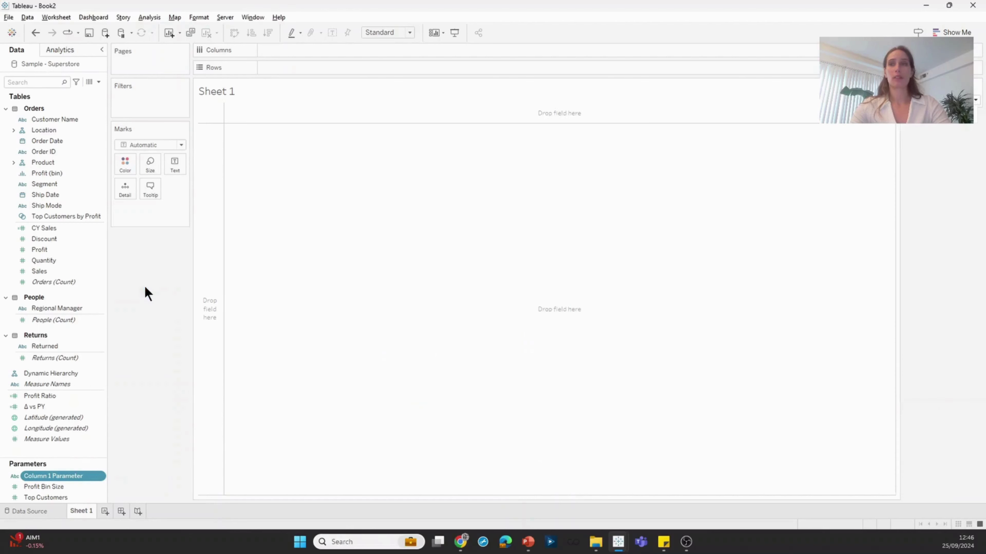
{"action": "left_click", "coordinate": [976, 88]}
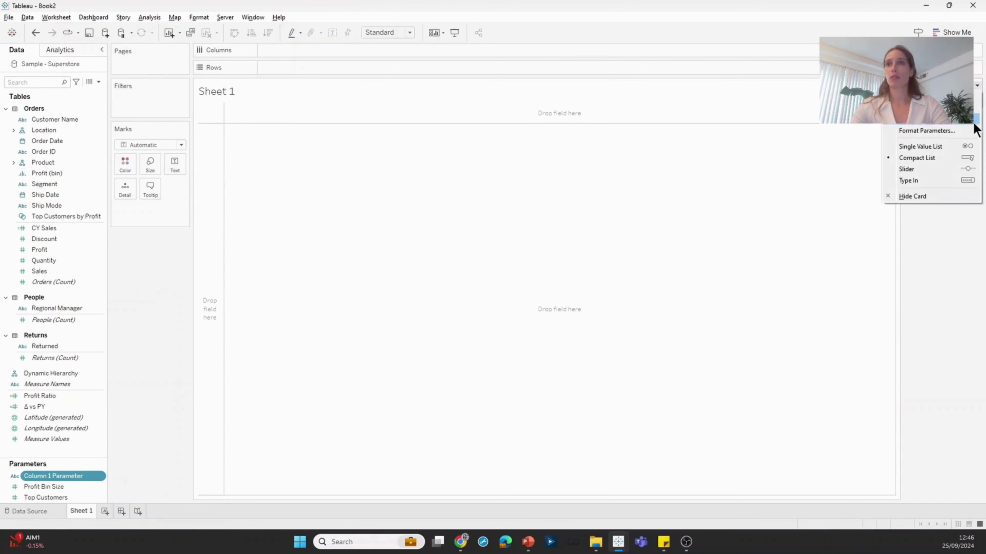
{"action": "left_click", "coordinate": [967, 146]}
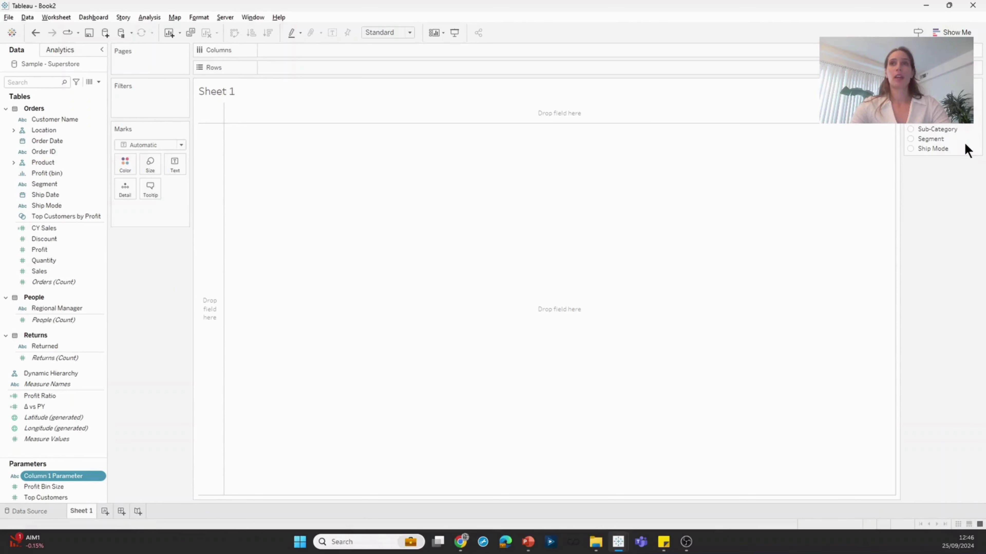
Step: Create a calculated field named Column 1 starting with CASE [Column 1 Parameter]
{"action": "left_click", "coordinate": [98, 82]}
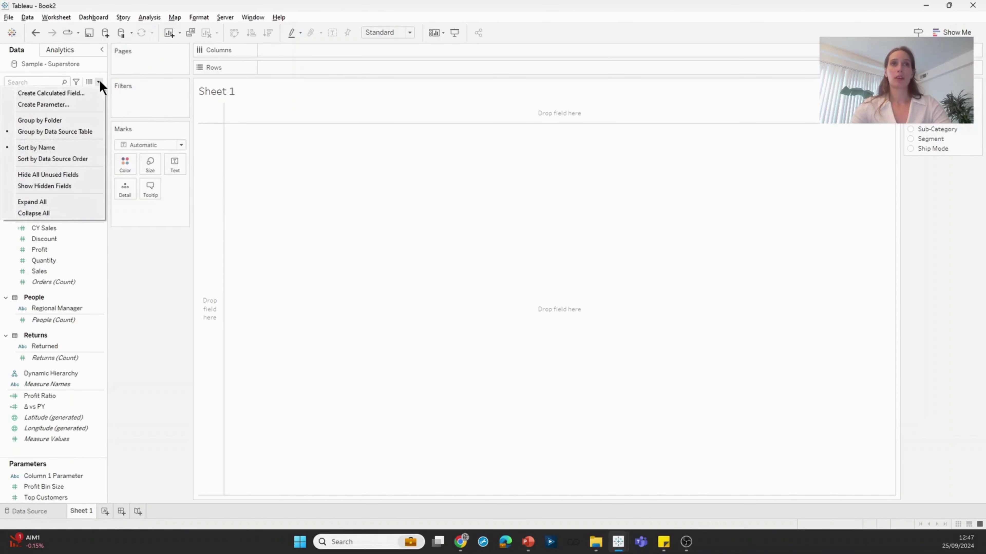
{"action": "left_click", "coordinate": [90, 95]}
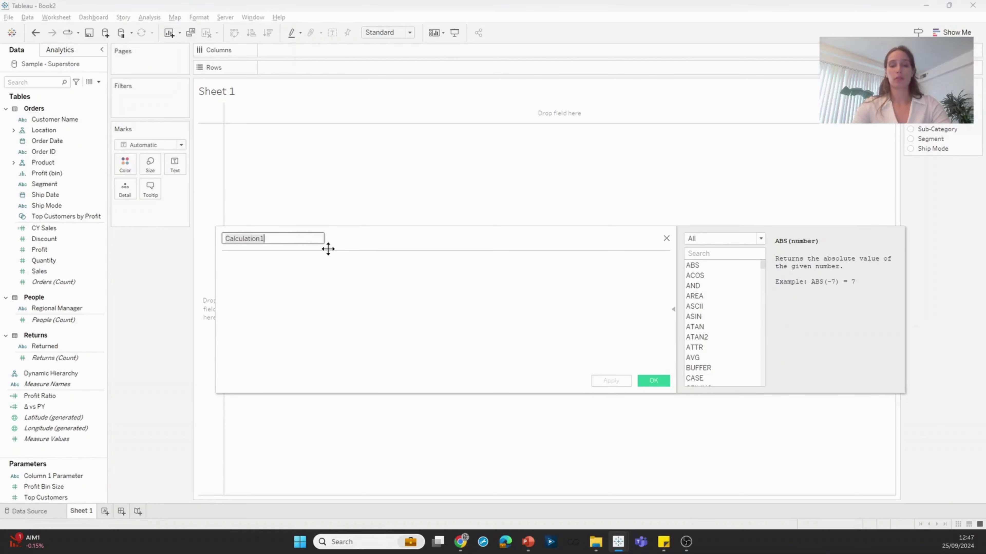
{"action": "type", "text": "Column 1"}
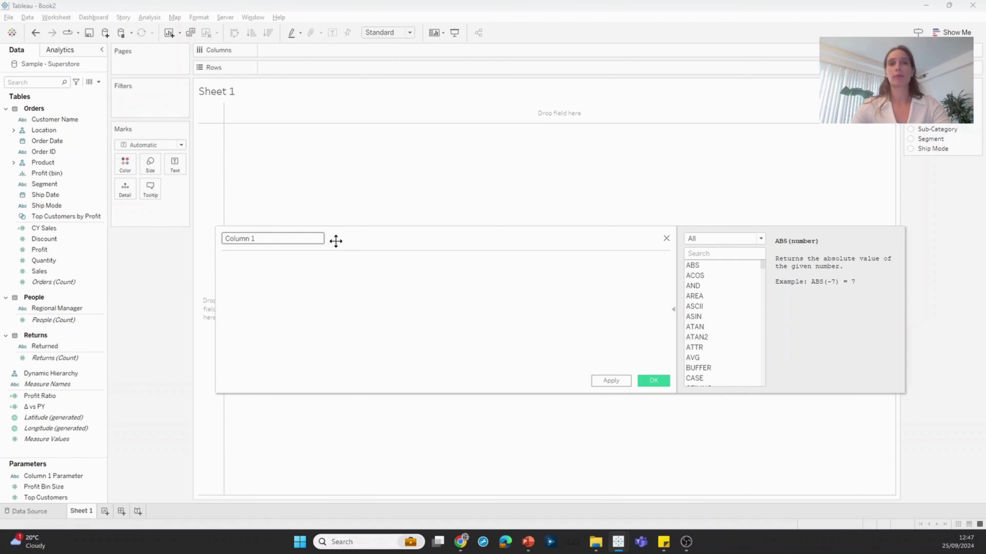
{"action": "left_click", "coordinate": [314, 293]}
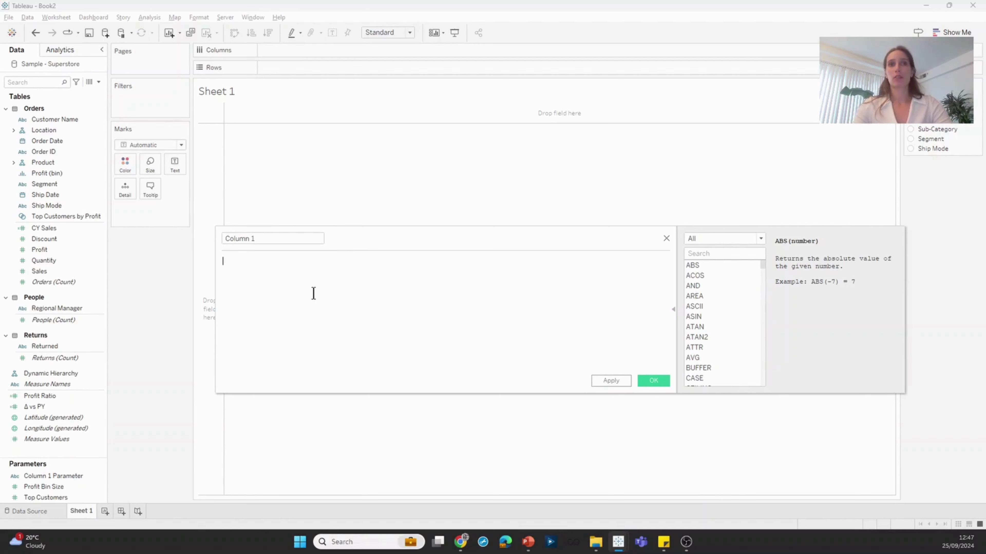
{"action": "left_click", "coordinate": [314, 293]}
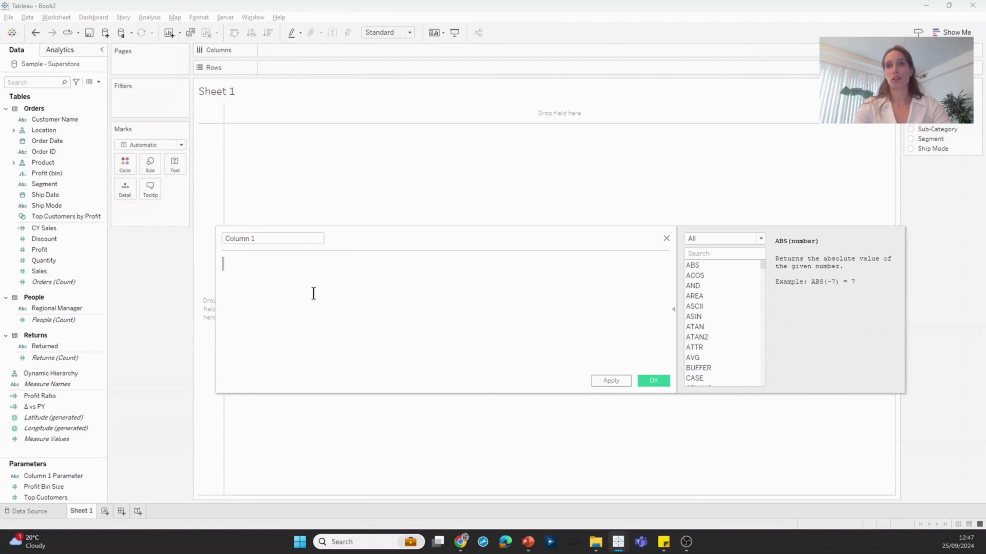
{"action": "type", "text": "CASE [Col"}
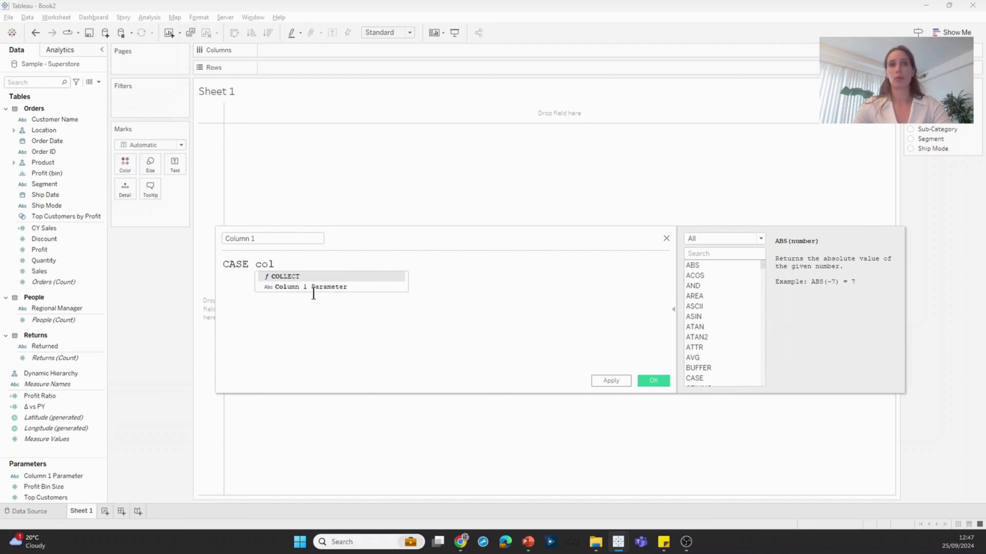
{"action": "key", "text": "Return"}
{"action": "key", "text": "Return"}
Step: Add WHEN lines mapping 'Region', 'State' and 'Category' to Region, State/Province and Category
{"action": "type", "text": "WHE"}
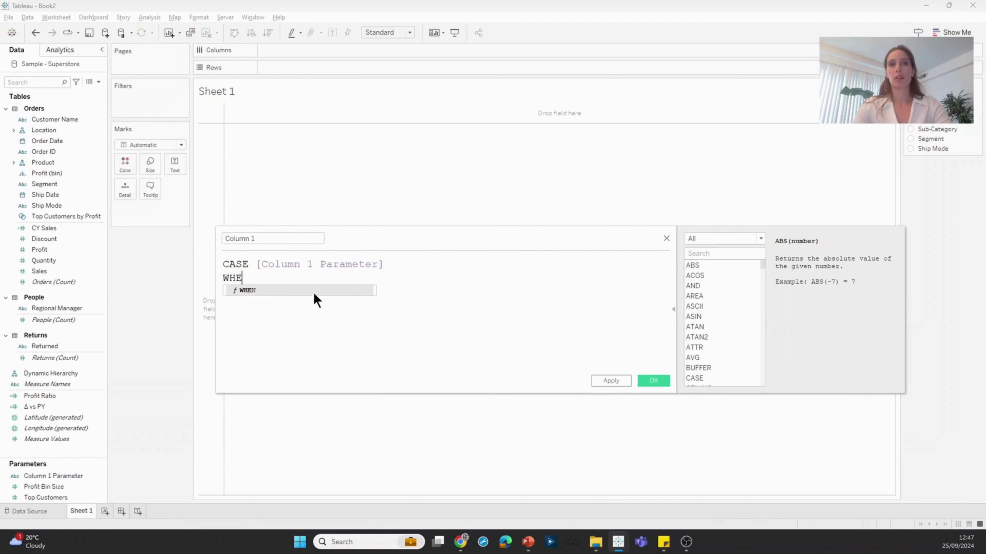
{"action": "type", "text": "N 'r"}
{"action": "key", "text": "BackSpace"}
{"action": "type", "text": "Region' THEN"}
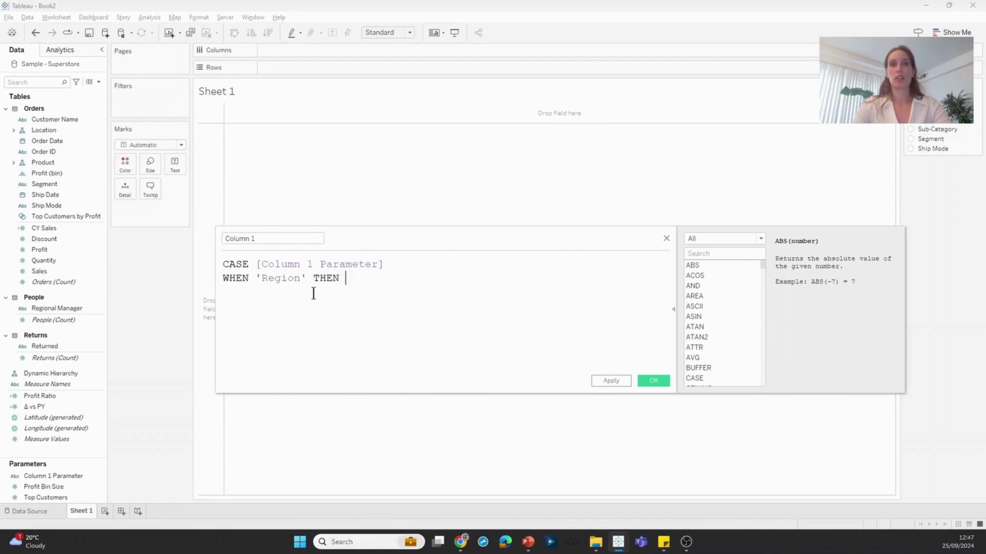
{"action": "type", "text": " regi"}
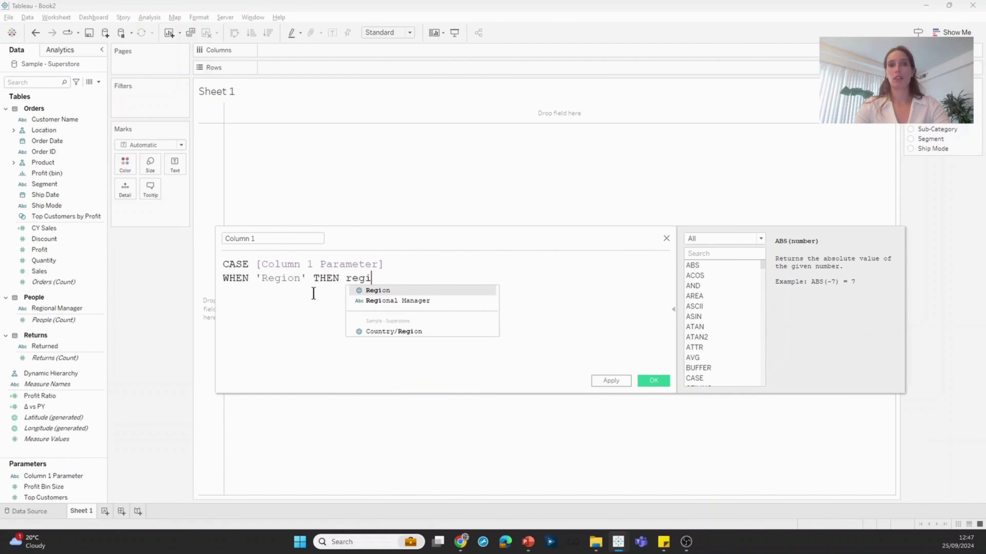
{"action": "key", "text": "Return"}
{"action": "key", "text": "Return"}
{"action": "type", "text": "WHEN "}
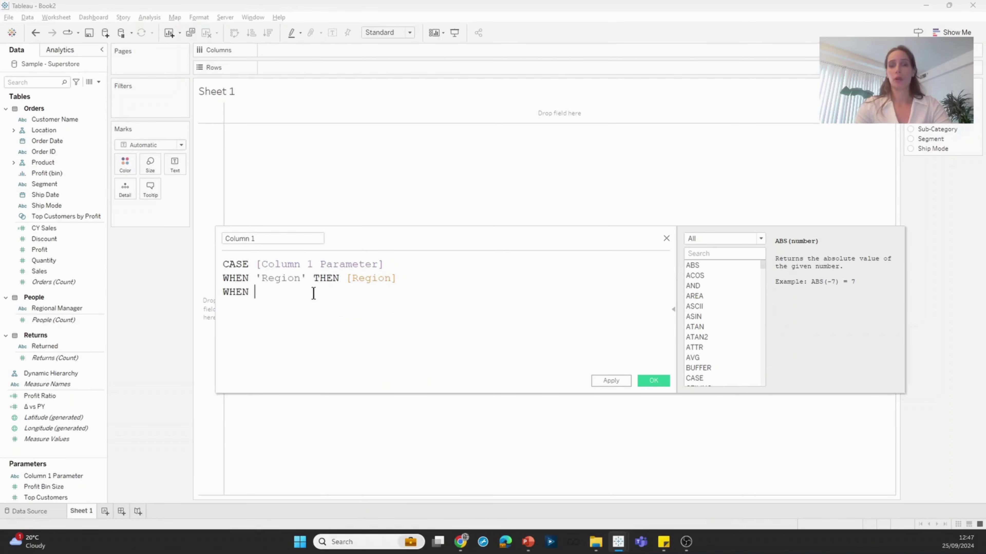
{"action": "type", "text": "'State' THEN state"}
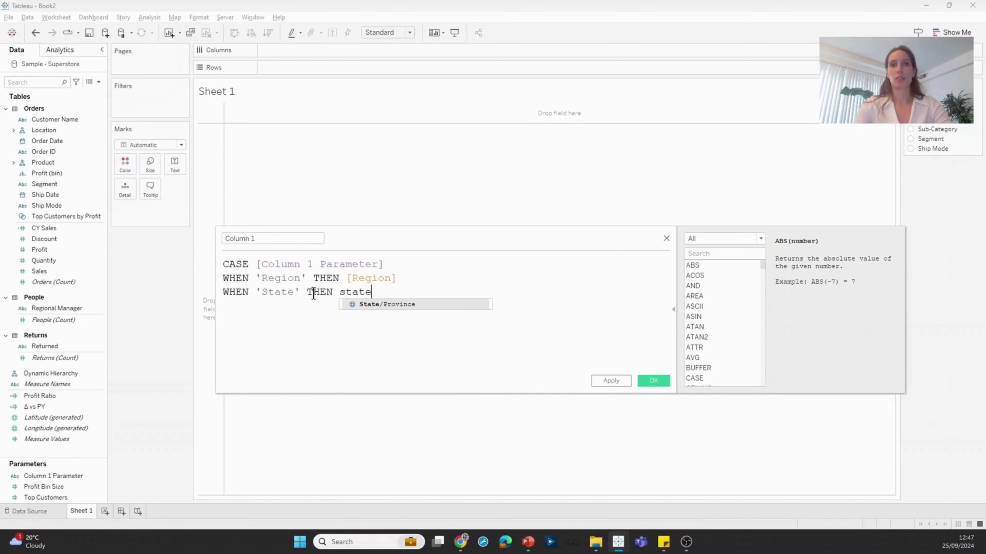
{"action": "key", "text": "Return"}
{"action": "key", "text": "Return"}
{"action": "type", "text": "WHEN "}
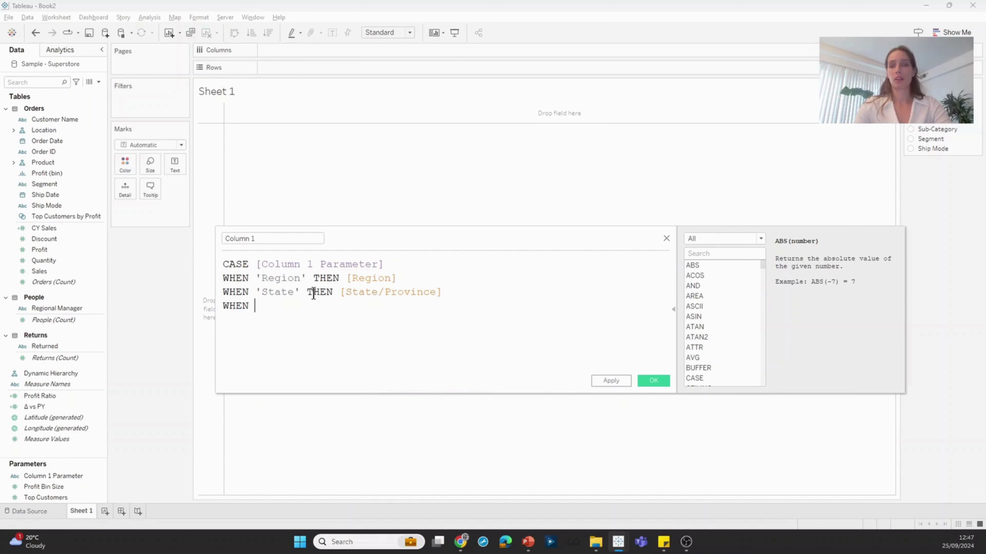
{"action": "type", "text": "'Category' T"}
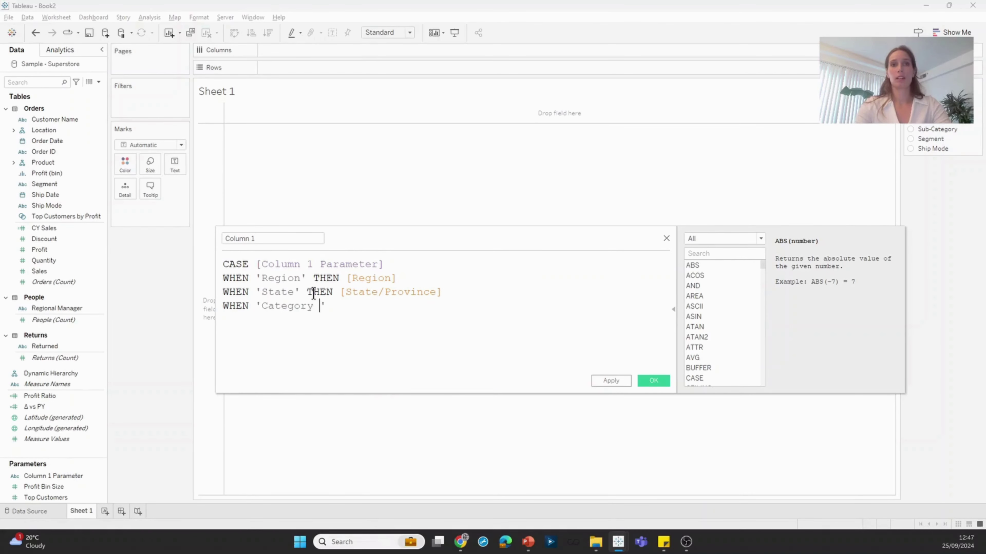
{"action": "type", "text": "HEN [Cat"}
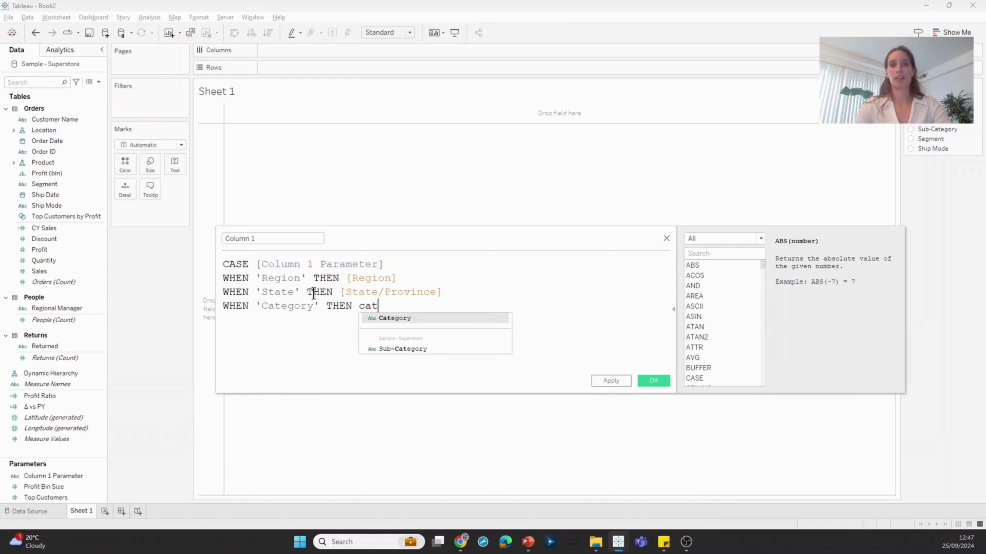
{"action": "key", "text": "Return"}
{"action": "key", "text": "Return"}
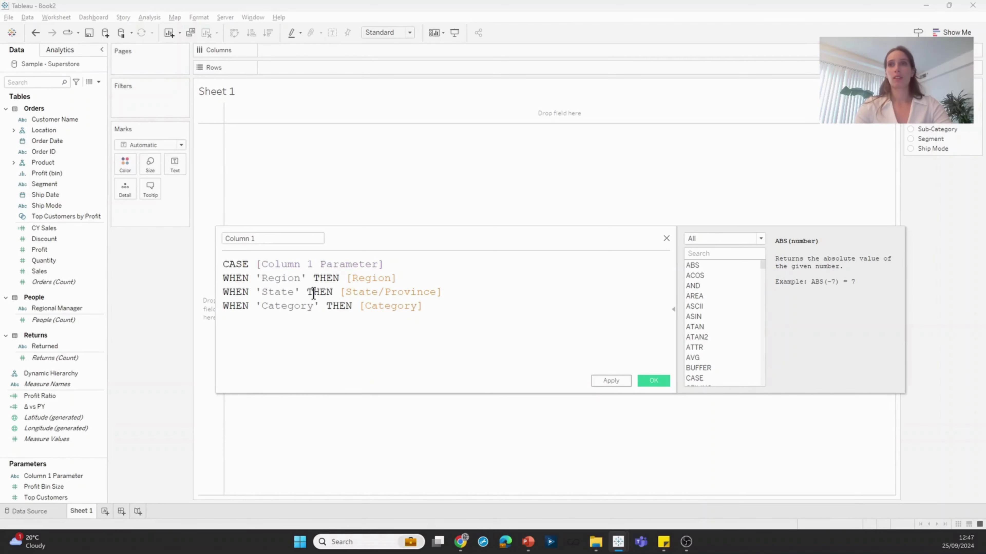
Step: Add WHEN lines for Sub-Category, Segment and Ship Mode, close with END, and confirm validity
{"action": "type", "text": "WHEN ' S"}
{"action": "type", "text": "ub-Category' THEN [Sub-Category]"}
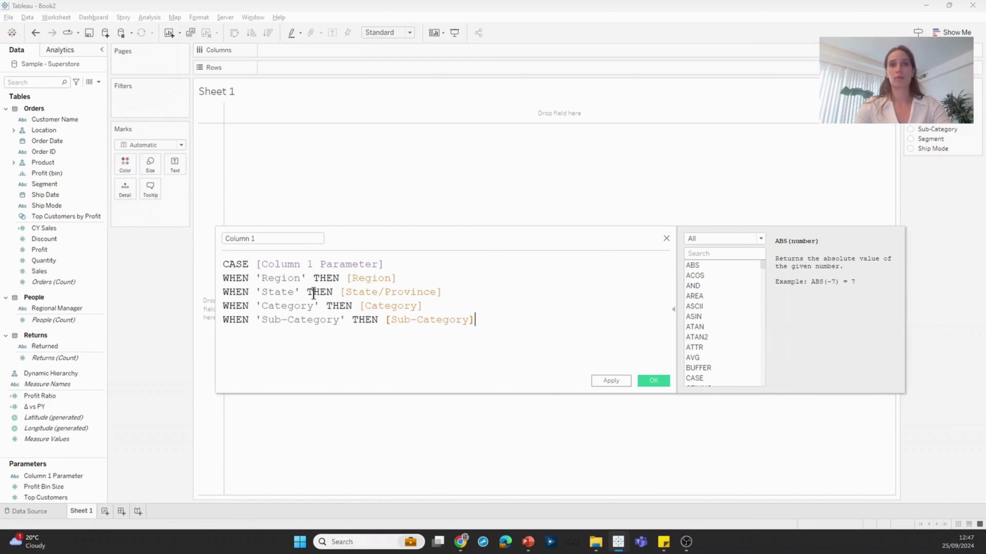
{"action": "key", "text": "Return"}
{"action": "type", "text": "WHEN 'Segm"}
{"action": "type", "text": "ent' THEN [Segment]"}
{"action": "key", "text": "Return"}
{"action": "type", "text": "WHEN 'Ship Mode"}
{"action": "type", "text": "' THEN [Ship Mode]"}
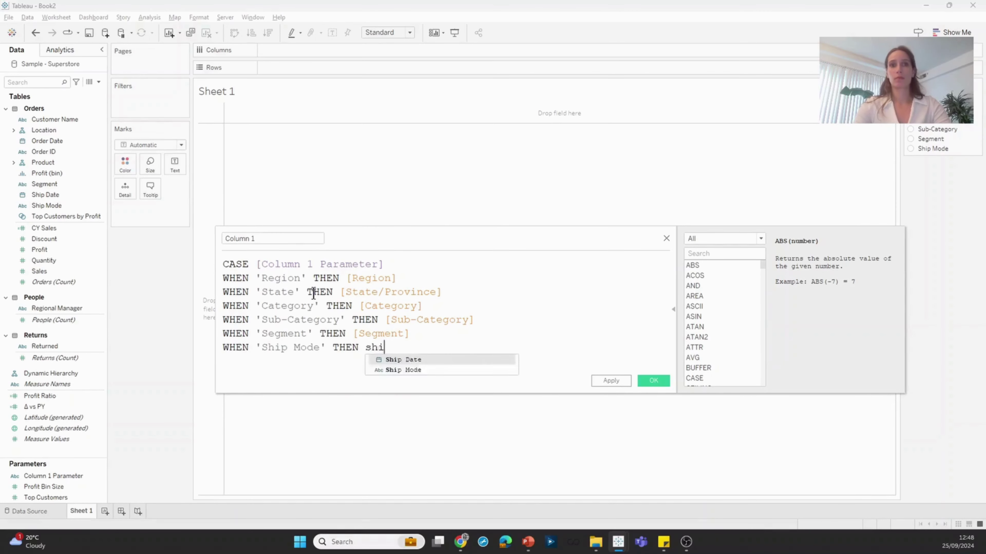
{"action": "key", "text": "Return"}
{"action": "type", "text": "END"}
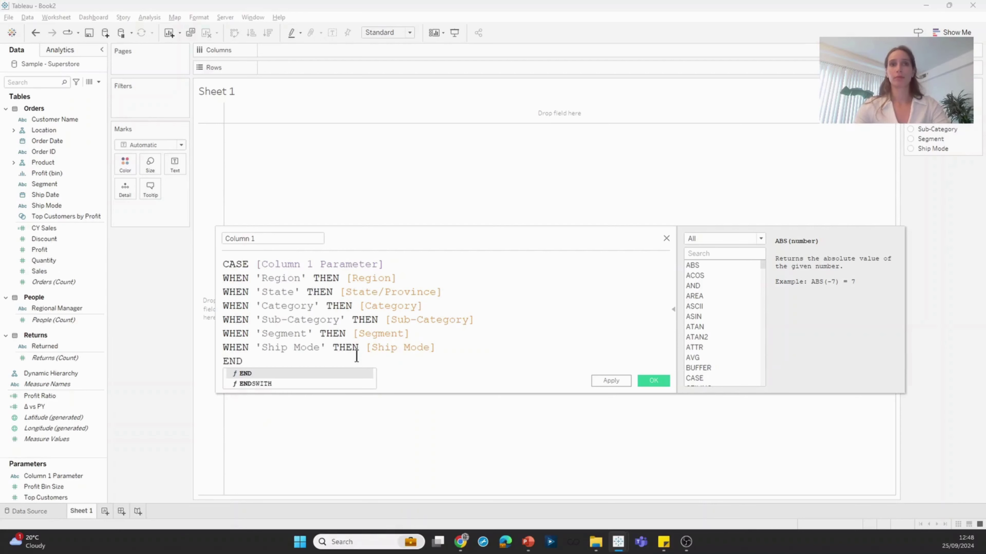
{"action": "left_click", "coordinate": [407, 362]}
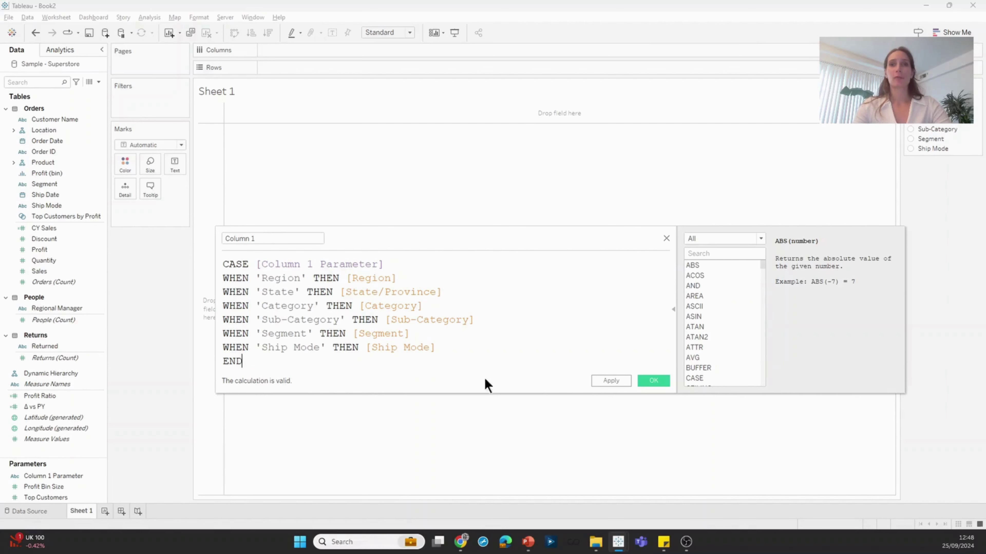
Step: Save Column 1, place it on Rows, and add CY Sales and Δ vs PY as values
{"action": "left_click", "coordinate": [648, 382]}
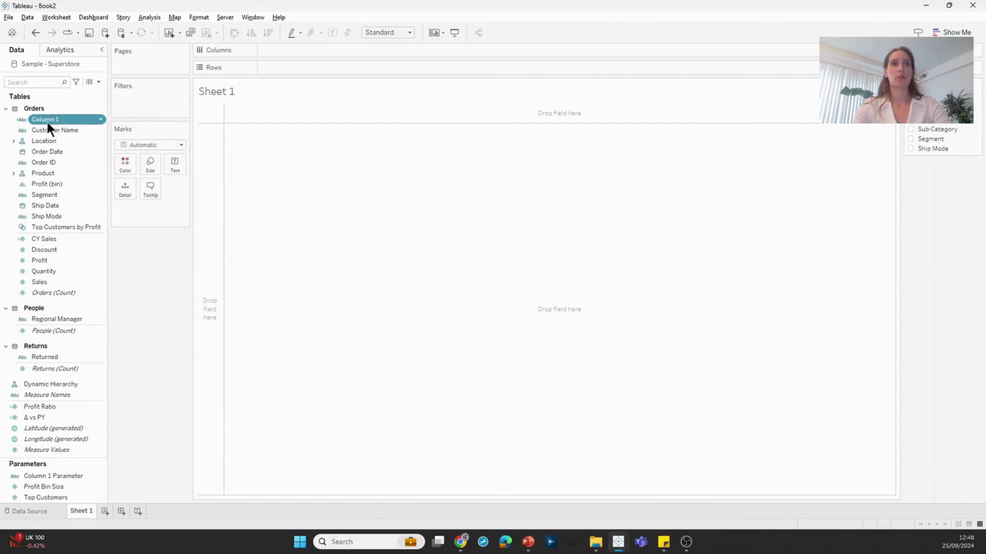
{"action": "left_click_drag", "start_coordinate": [47, 121], "coordinate": [277, 68]}
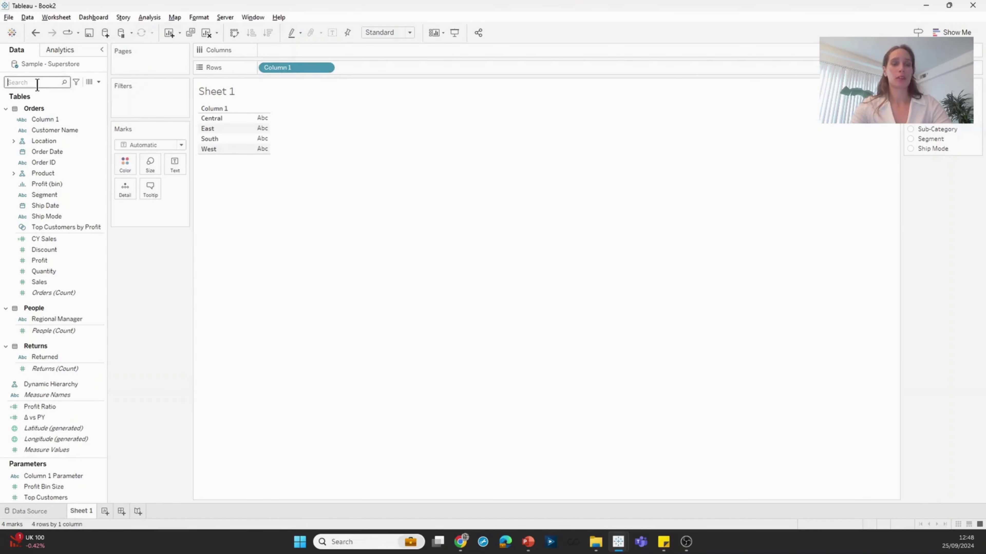
{"action": "type", "text": "cy"}
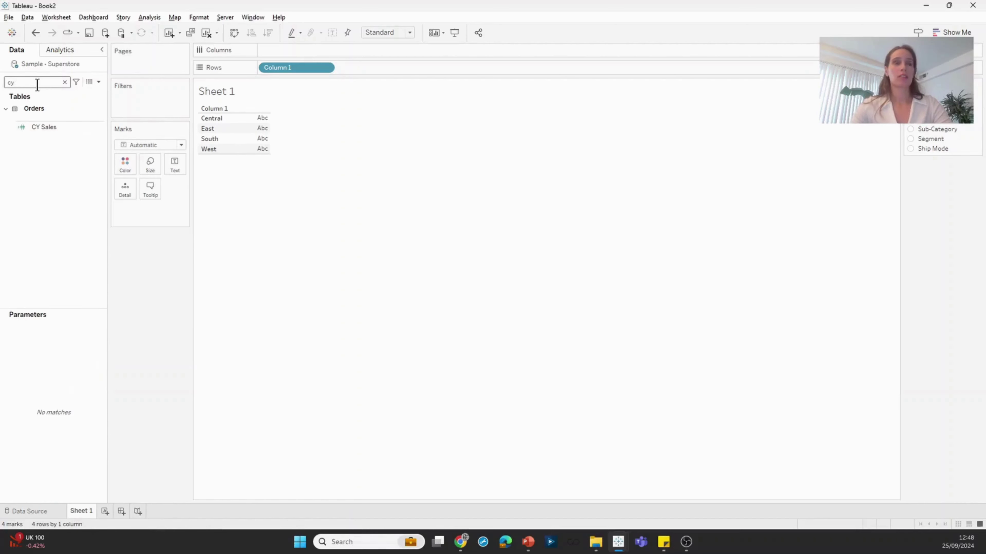
{"action": "left_click_drag", "start_coordinate": [39, 128], "coordinate": [260, 139]}
{"action": "double_click", "coordinate": [61, 87]}
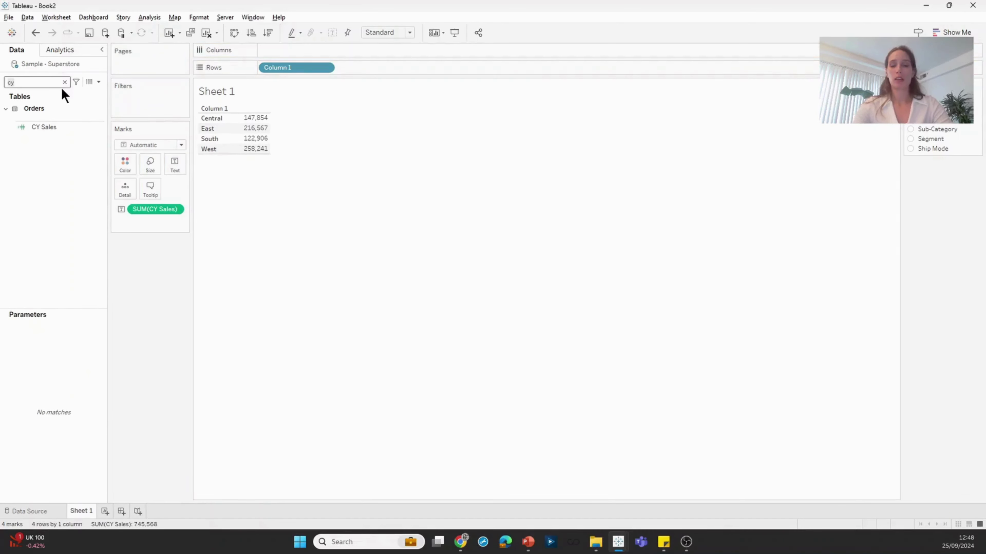
{"action": "type", "text": "py"}
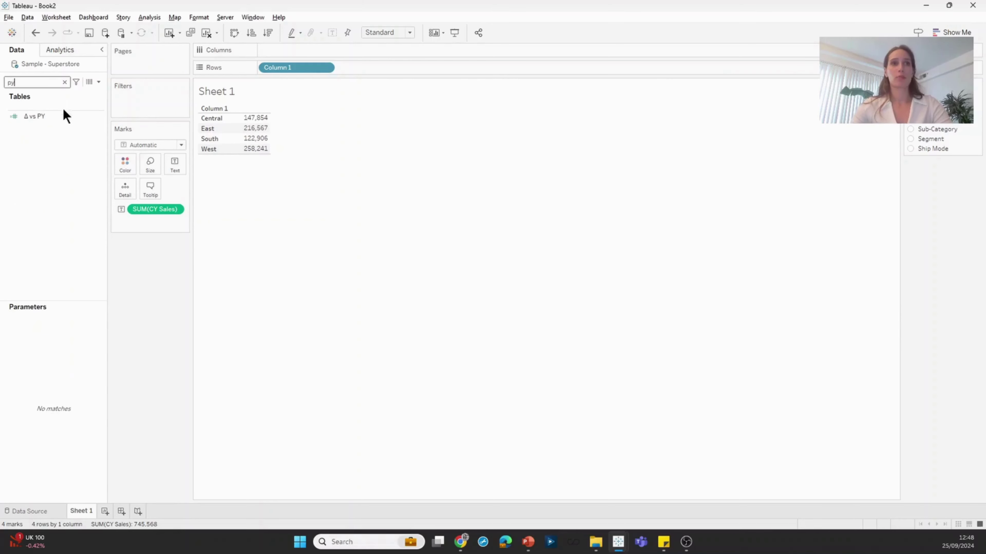
{"action": "left_click", "coordinate": [59, 117]}
{"action": "left_click_drag", "start_coordinate": [59, 117], "coordinate": [262, 126]}
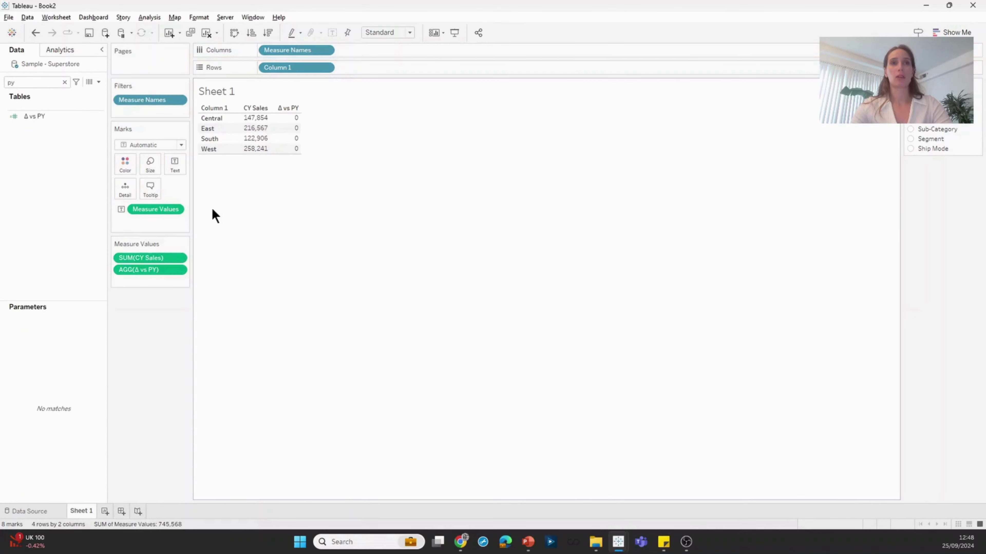
Step: Format the Δ vs PY numbers with the custom format ↑0%;↓0%
{"action": "right_click", "coordinate": [158, 269]}
{"action": "left_click", "coordinate": [194, 308]}
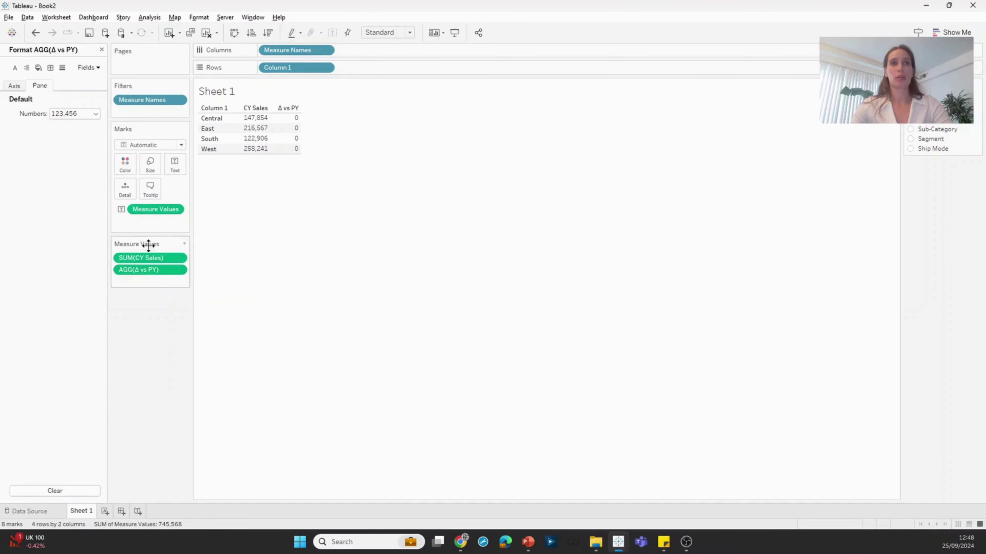
{"action": "left_click", "coordinate": [84, 114]}
{"action": "left_click", "coordinate": [90, 186]}
{"action": "left_click", "coordinate": [206, 146]}
{"action": "type", "text": "↑0%;↓0%"}
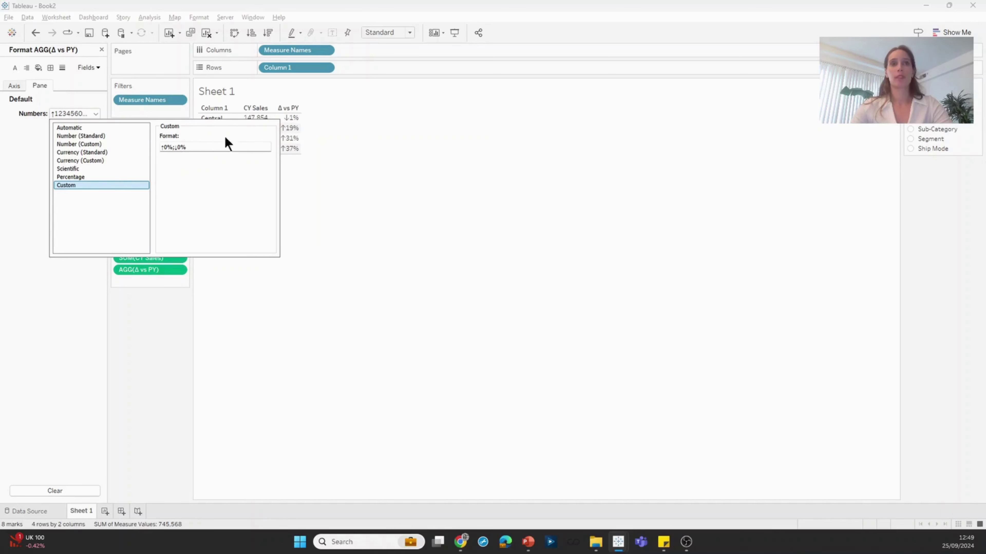
{"action": "left_click", "coordinate": [821, 132]}
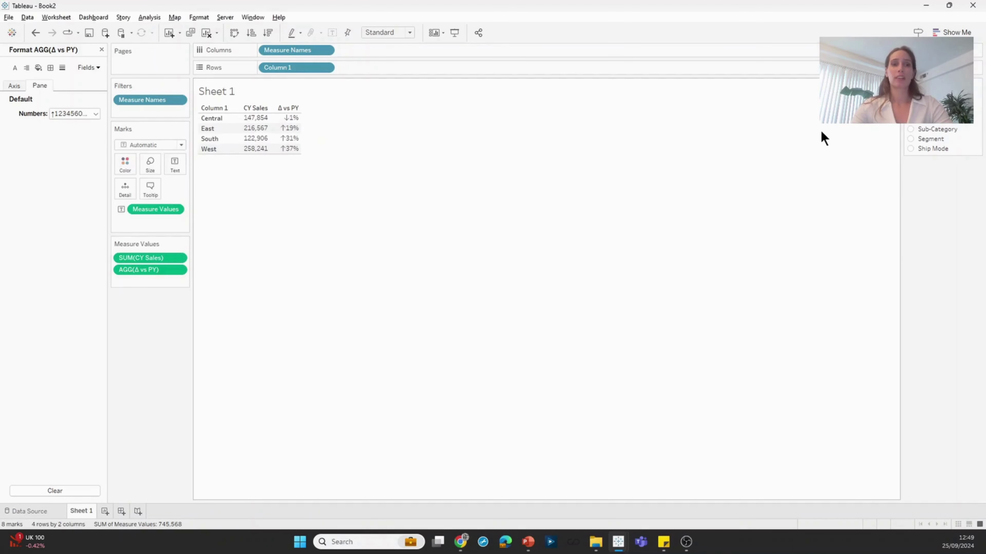
Step: Cycle Column 1 Parameter through State, Category, Sub-Category, Segment, Ship Mode, then back to Region
{"action": "left_click", "coordinate": [910, 119]}
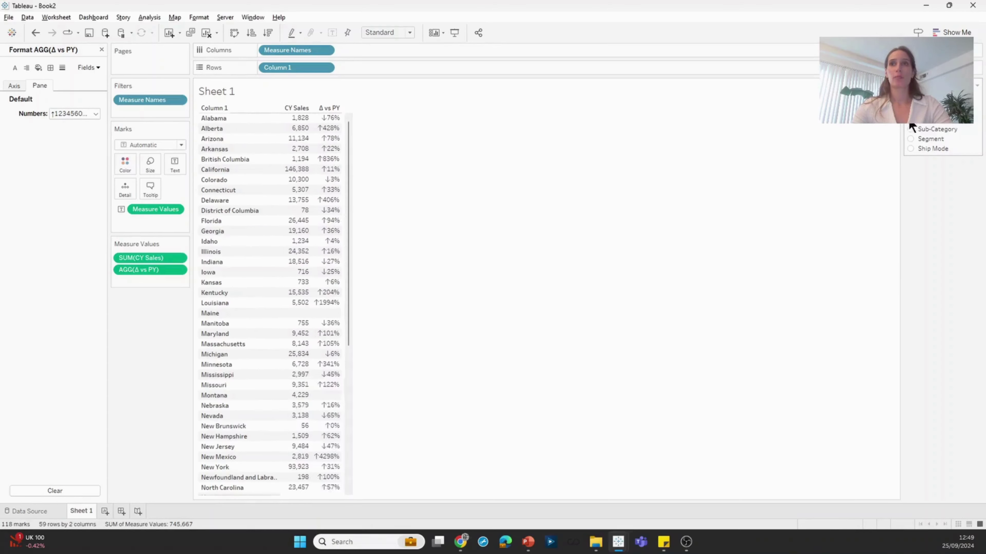
{"action": "left_click", "coordinate": [910, 123]}
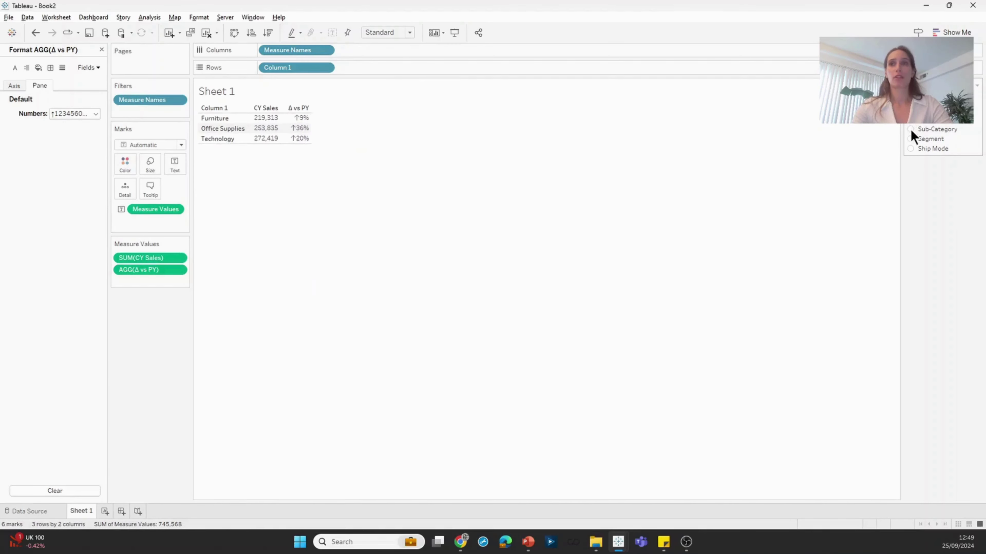
{"action": "left_click", "coordinate": [911, 129]}
{"action": "left_click", "coordinate": [911, 139]}
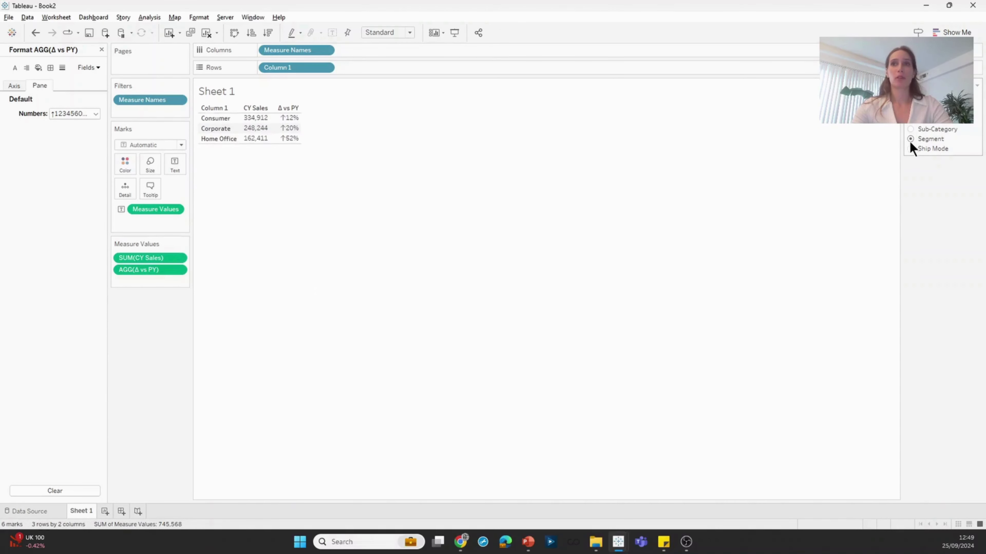
{"action": "left_click", "coordinate": [910, 149]}
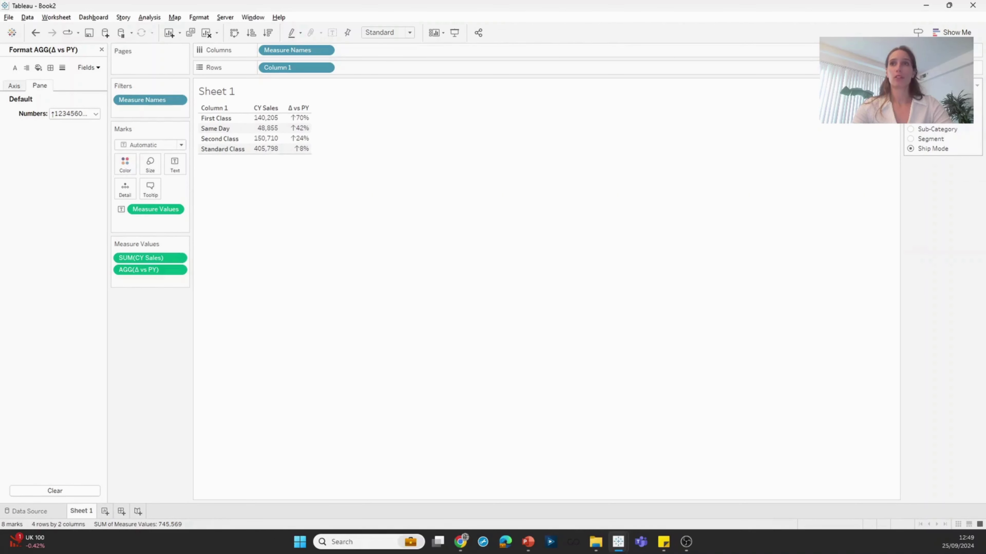
{"action": "left_click", "coordinate": [910, 100]}
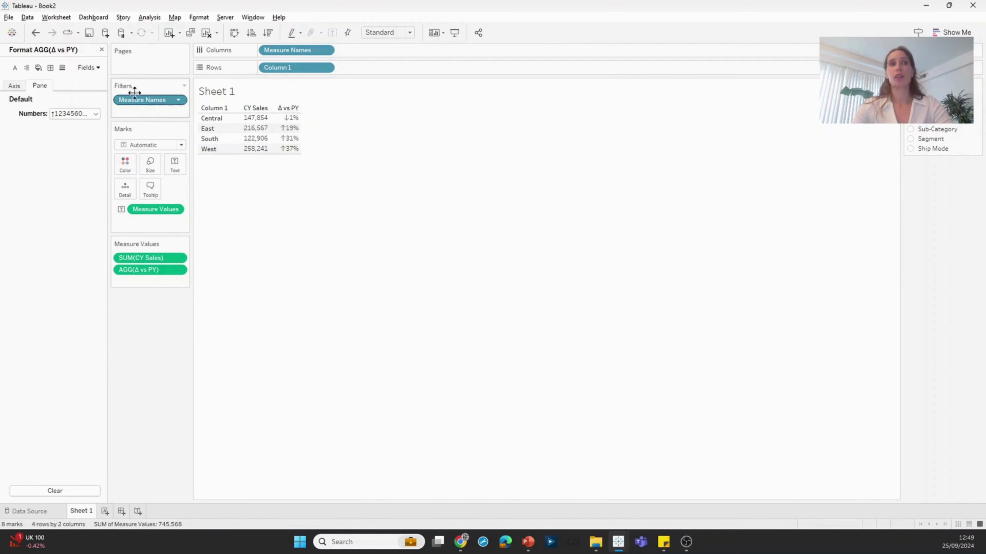
Step: Duplicate Column 1 Parameter and rename the copy to Column 2 Parameter
{"action": "left_click", "coordinate": [101, 49]}
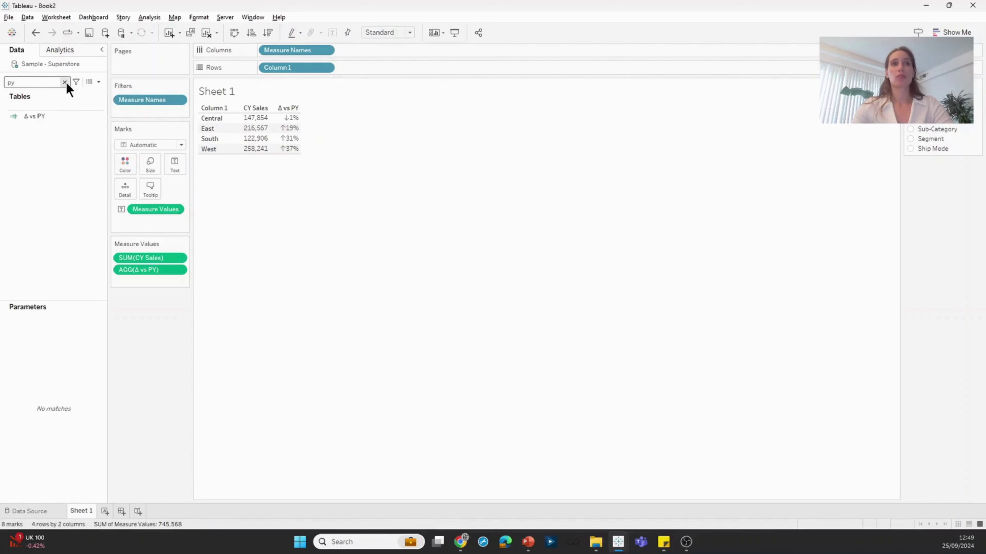
{"action": "left_click", "coordinate": [68, 476]}
{"action": "right_click", "coordinate": [67, 476]}
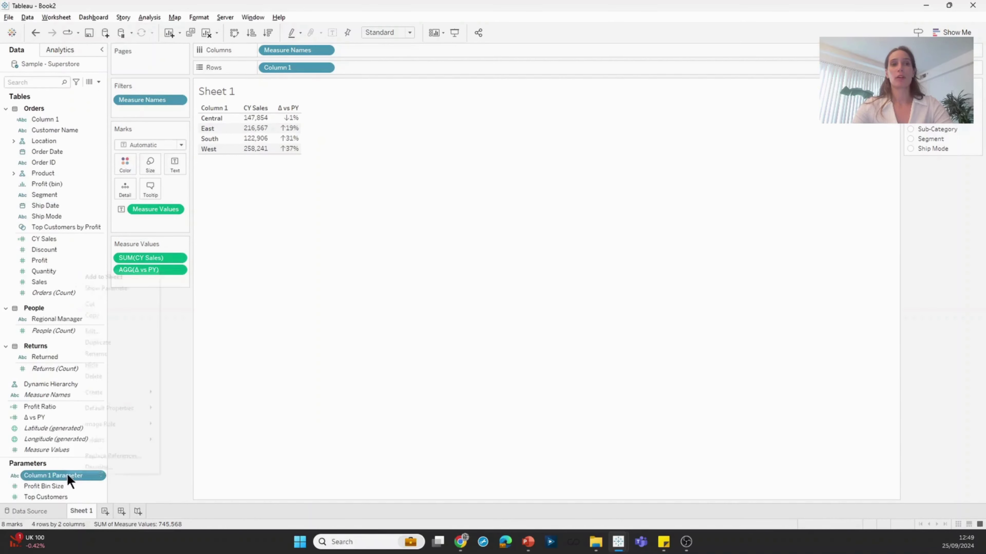
{"action": "left_click", "coordinate": [119, 351]}
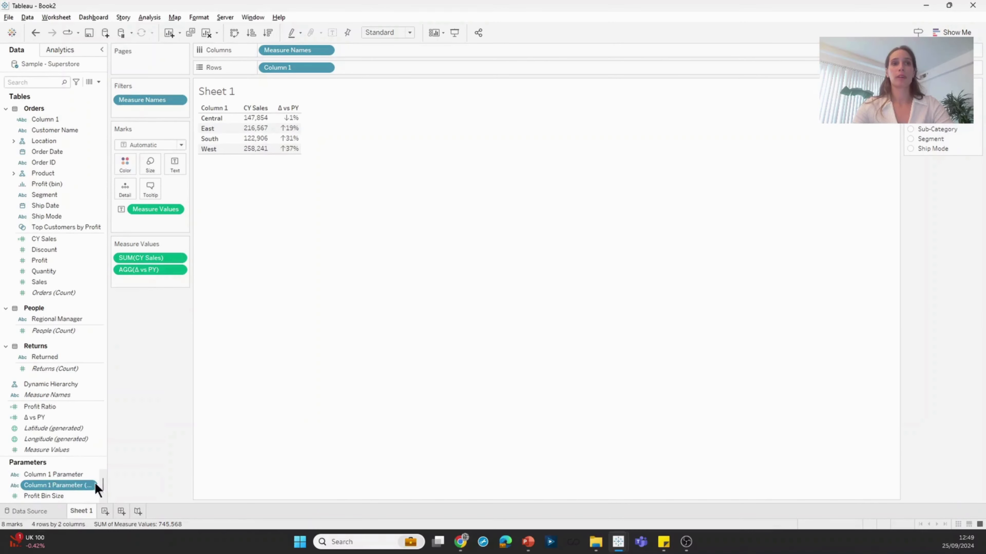
{"action": "right_click", "coordinate": [95, 486]}
{"action": "left_click", "coordinate": [132, 347]}
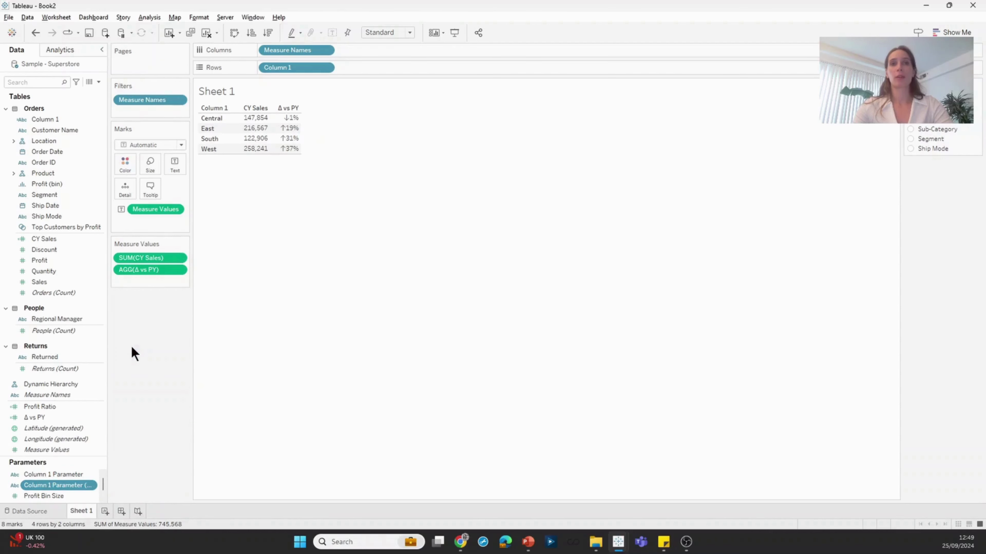
{"action": "left_click_drag", "start_coordinate": [423, 145], "coordinate": [509, 137]}
{"action": "key", "text": "BackSpace"}
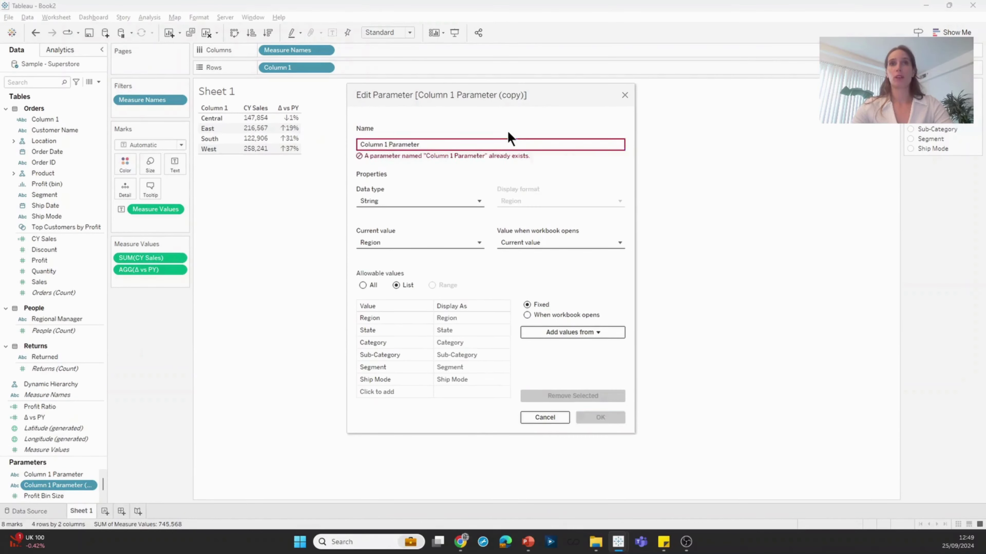
{"action": "key", "text": "BackSpace"}
{"action": "key", "text": "BackSpace"}
{"action": "key", "text": "BackSpace"}
{"action": "key", "text": "BackSpace"}
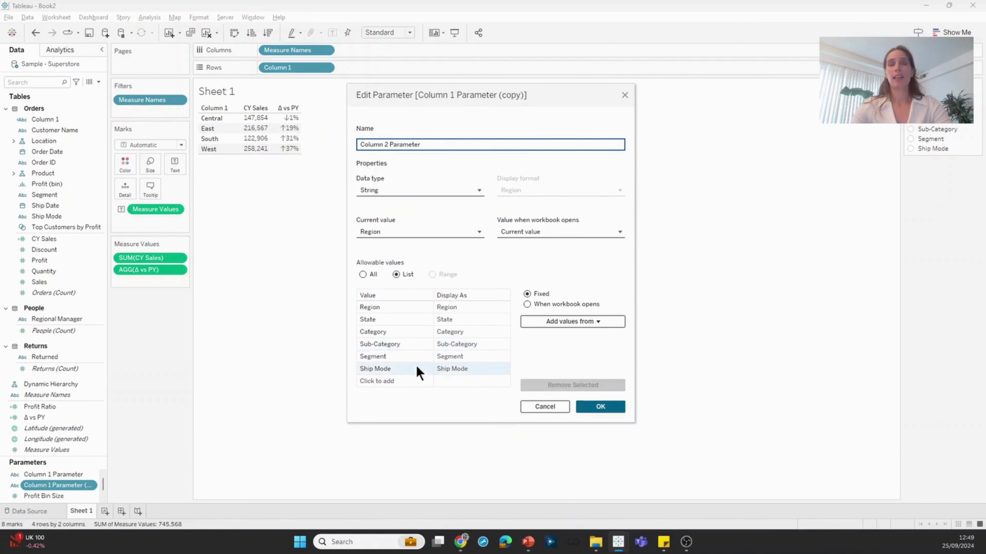
Step: Add None to the value list, move it to the top, and save the parameter
{"action": "left_click", "coordinate": [400, 381]}
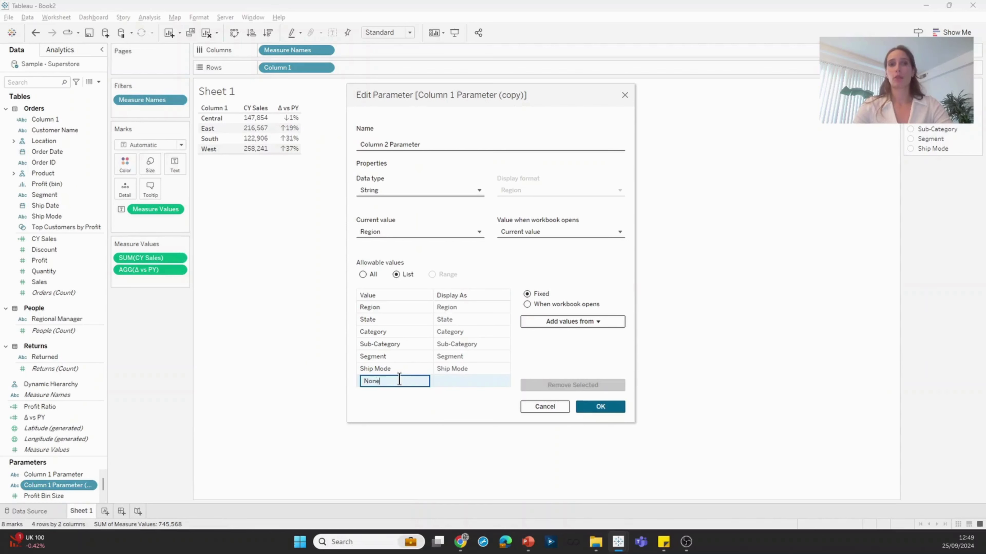
{"action": "type", "text": "None"}
{"action": "key", "text": "Return"}
{"action": "left_click", "coordinate": [389, 374]}
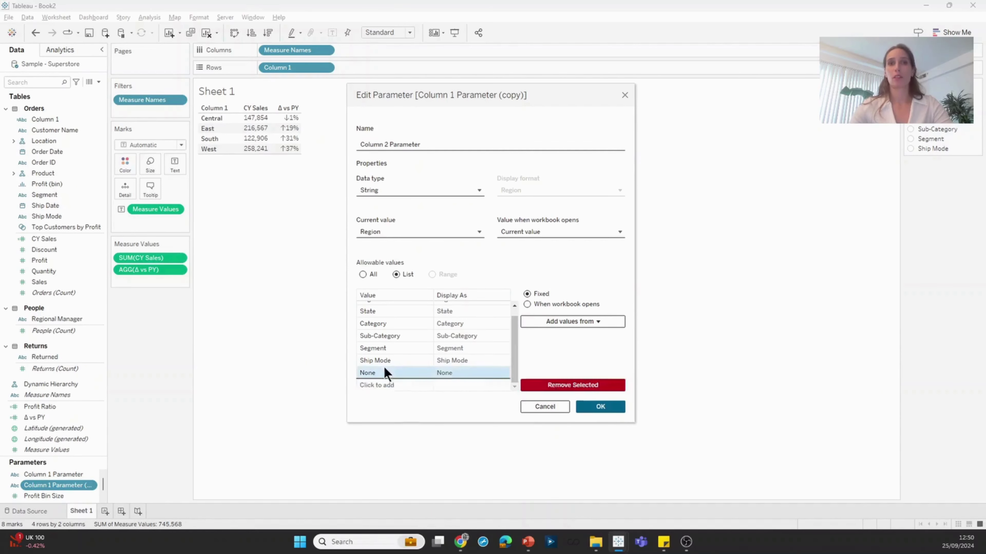
{"action": "scroll", "coordinate": [390, 341], "scroll_direction": "up", "scroll_amount": 1}
{"action": "left_click_drag", "start_coordinate": [392, 315], "coordinate": [391, 306]}
{"action": "left_click", "coordinate": [599, 406]}
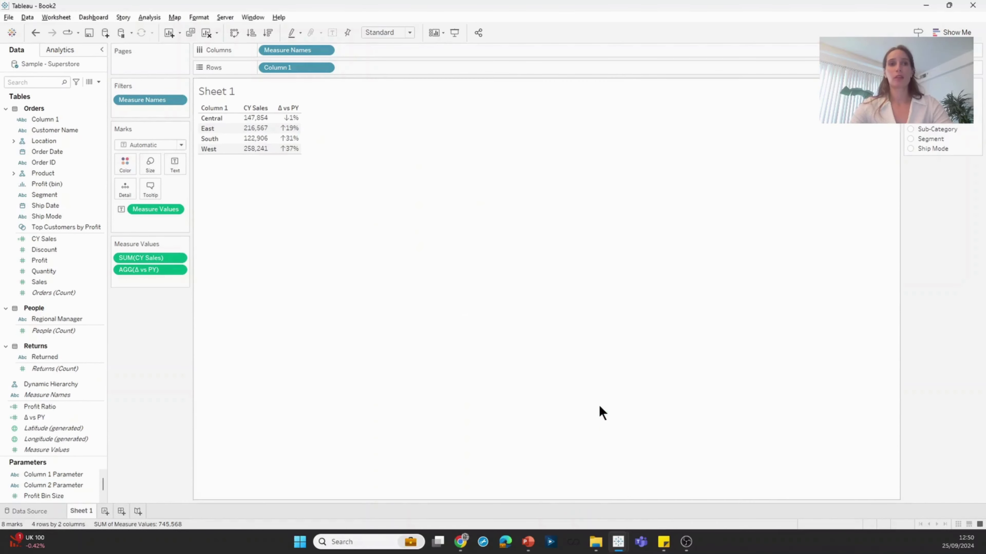
Step: Duplicate the Column 1 calculation and rename the copy to Column 2
{"action": "left_click", "coordinate": [72, 123]}
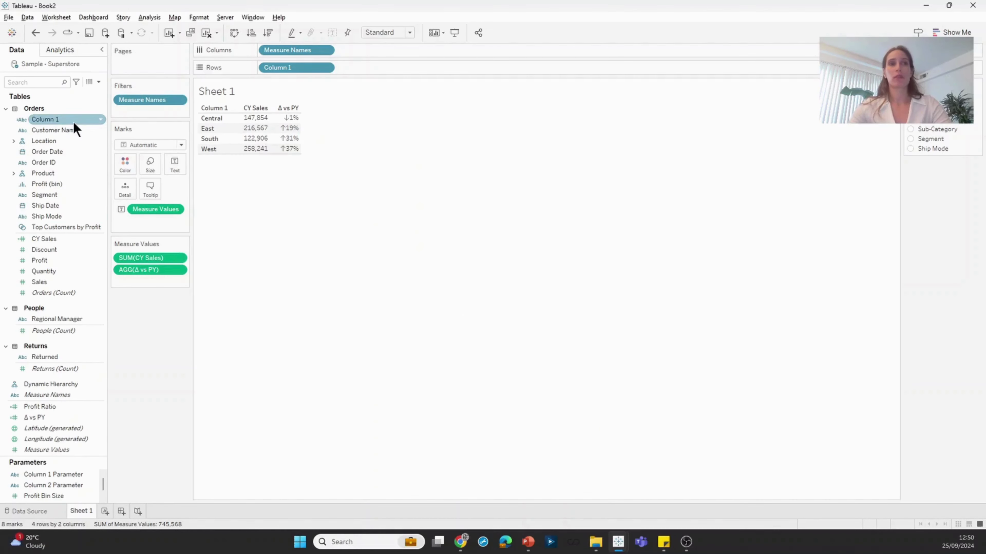
{"action": "right_click", "coordinate": [76, 129]}
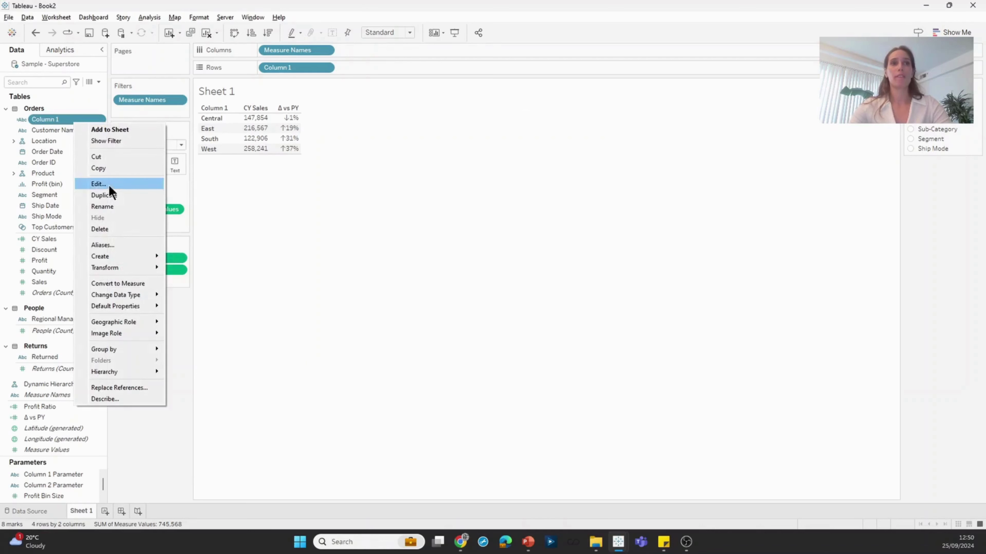
{"action": "left_click", "coordinate": [104, 195]}
{"action": "right_click", "coordinate": [98, 131]}
{"action": "left_click", "coordinate": [128, 191]}
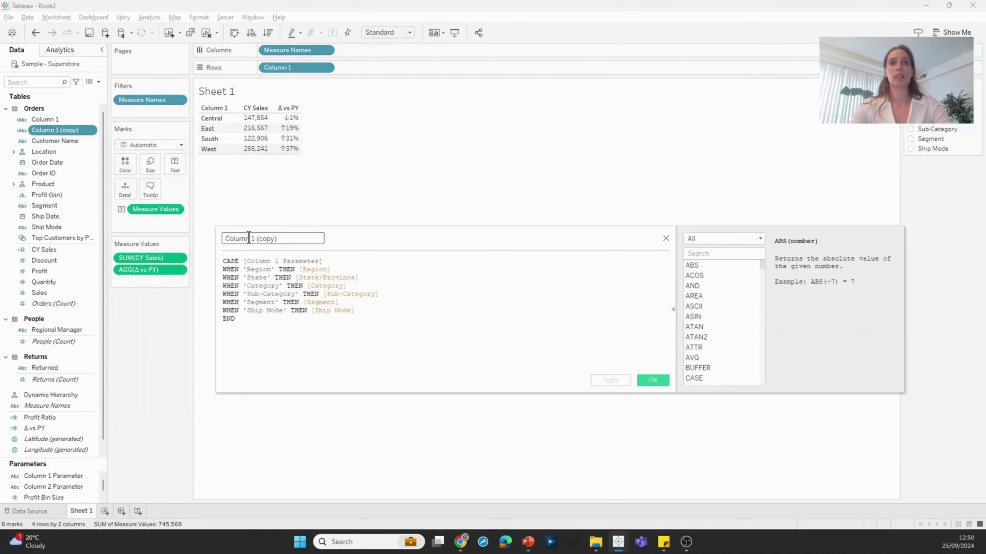
{"action": "left_click_drag", "start_coordinate": [249, 239], "coordinate": [362, 245]}
{"action": "key", "text": "BackSpace"}
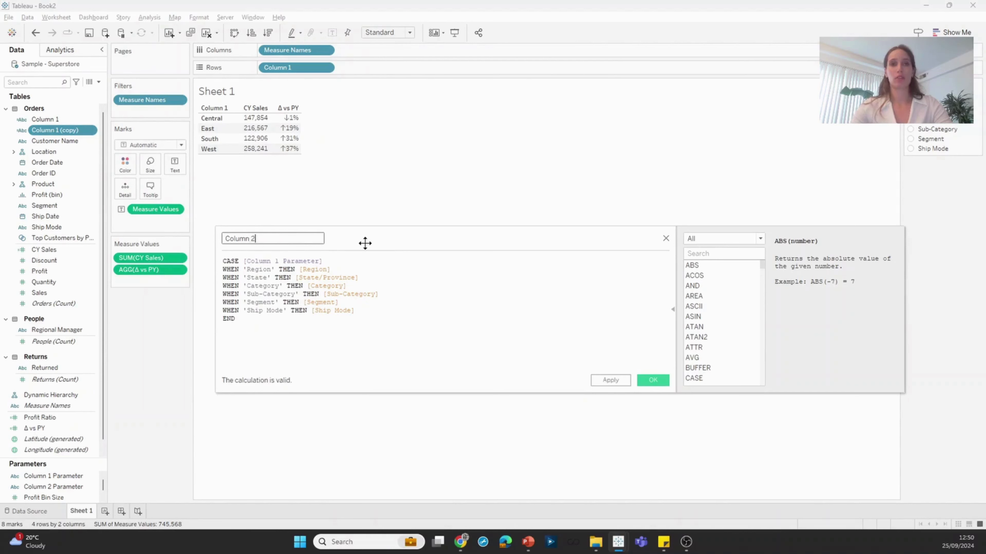
Step: Point the CASE at [Column 2 Parameter] and add WHEN 'None' THEN '' after Ship Mode
{"action": "scroll", "coordinate": [290, 270], "scroll_direction": "up", "scroll_amount": 3, "text": "ctrl"}
{"action": "left_click", "coordinate": [307, 266]}
{"action": "key", "text": "Delete"}
{"action": "type", "text": "2"}
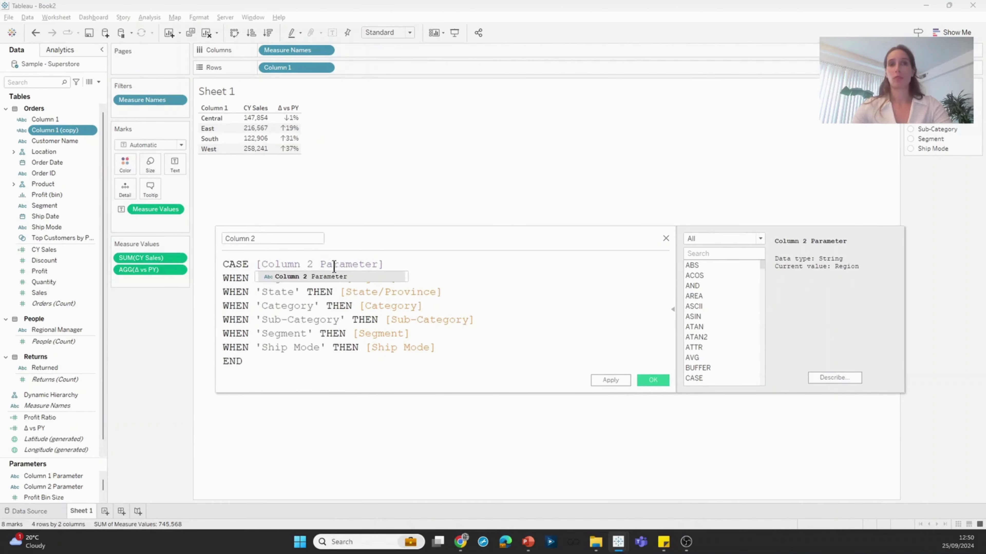
{"action": "left_click", "coordinate": [448, 346]}
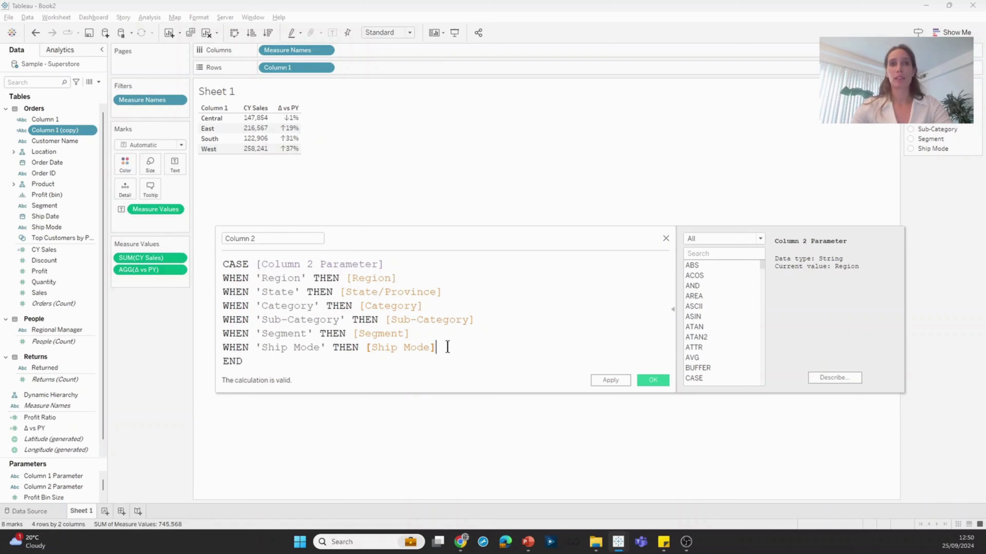
{"action": "key", "text": "Return"}
{"action": "type", "text": "WEH"}
{"action": "key", "text": "BackSpace"}
{"action": "key", "text": "BackSpace"}
{"action": "type", "text": "HEN"}
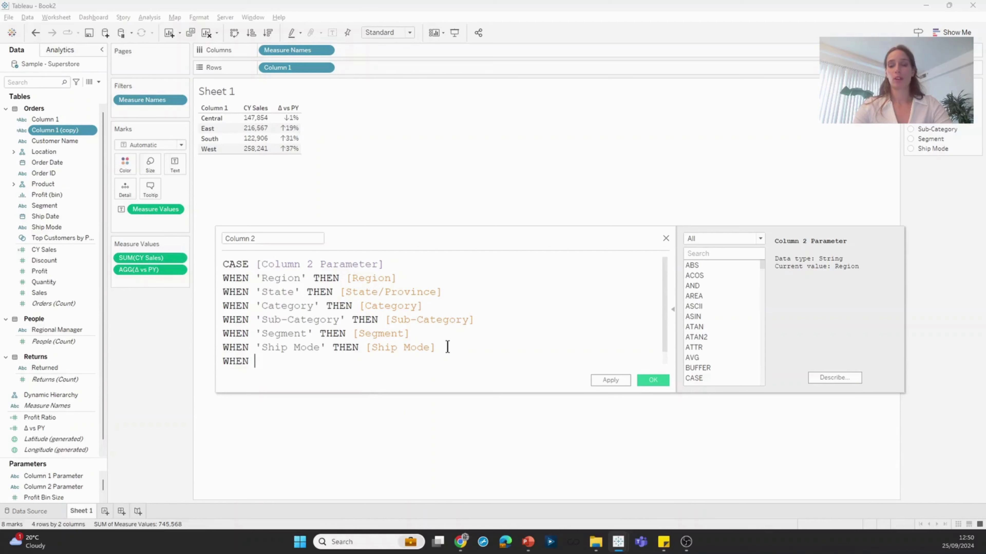
{"action": "type", "text": " 'None' THNE"}
{"action": "key", "text": "BackSpace"}
{"action": "type", "text": "EN"}
{"action": "scroll", "coordinate": [423, 359], "scroll_direction": "down", "scroll_amount": 1}
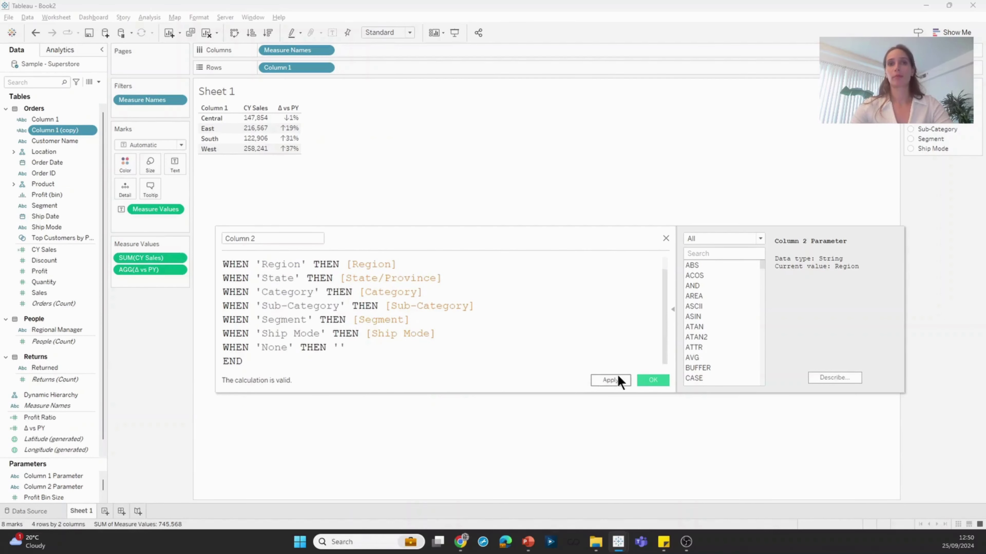
Step: Save Column 2, add it to Rows beside Column 1, and set Column 2 Parameter to Category
{"action": "left_click", "coordinate": [643, 377]}
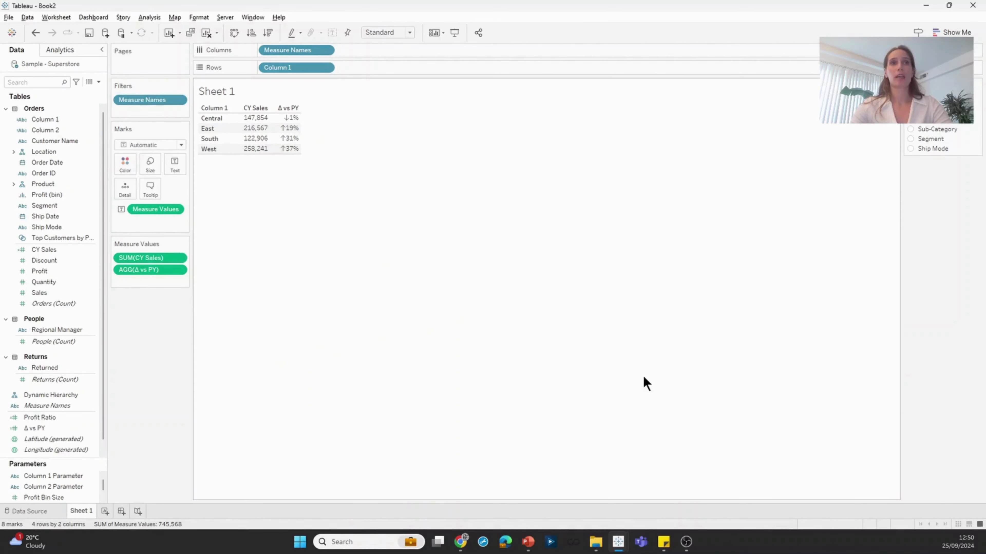
{"action": "left_click_drag", "start_coordinate": [71, 127], "coordinate": [379, 71]}
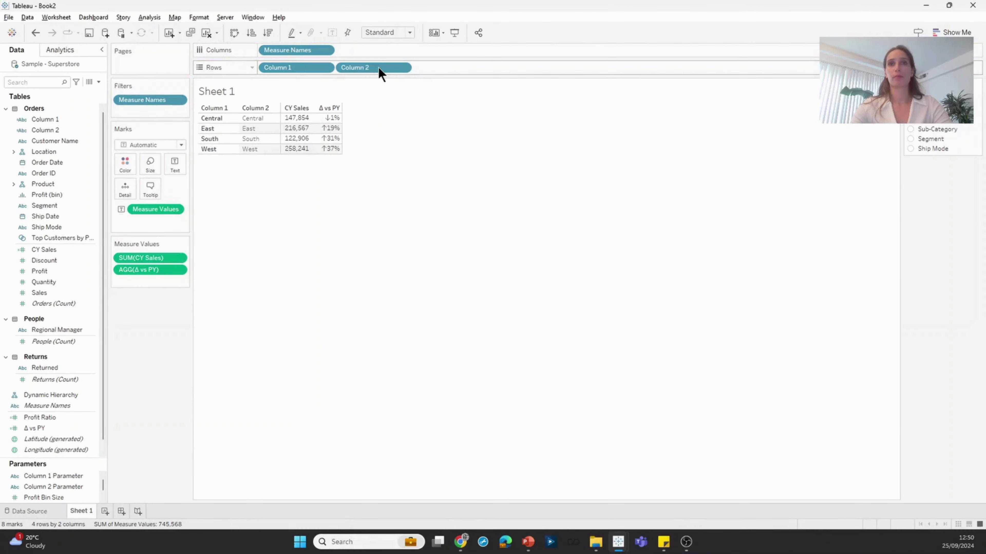
{"action": "right_click", "coordinate": [66, 487]}
{"action": "left_click", "coordinate": [114, 298]}
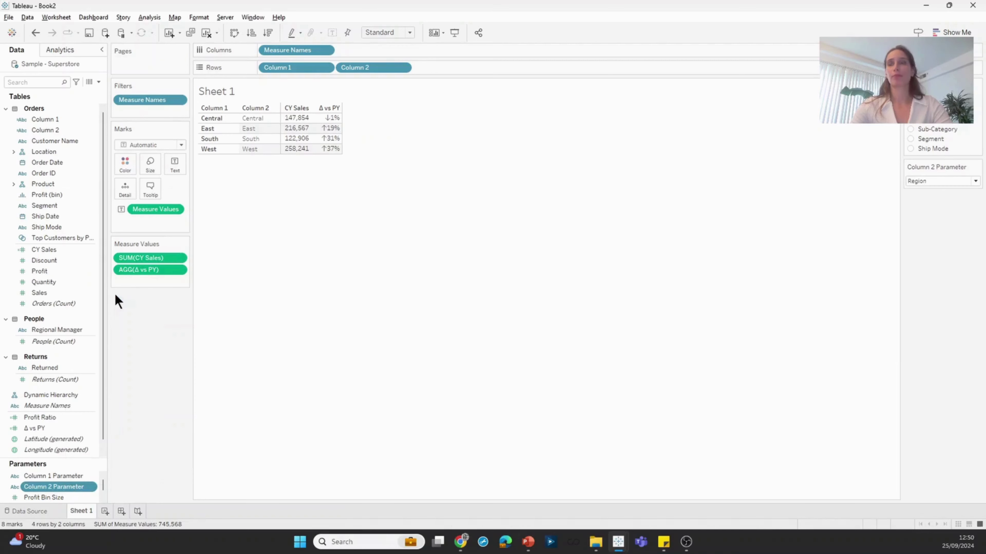
{"action": "left_click", "coordinate": [947, 181]}
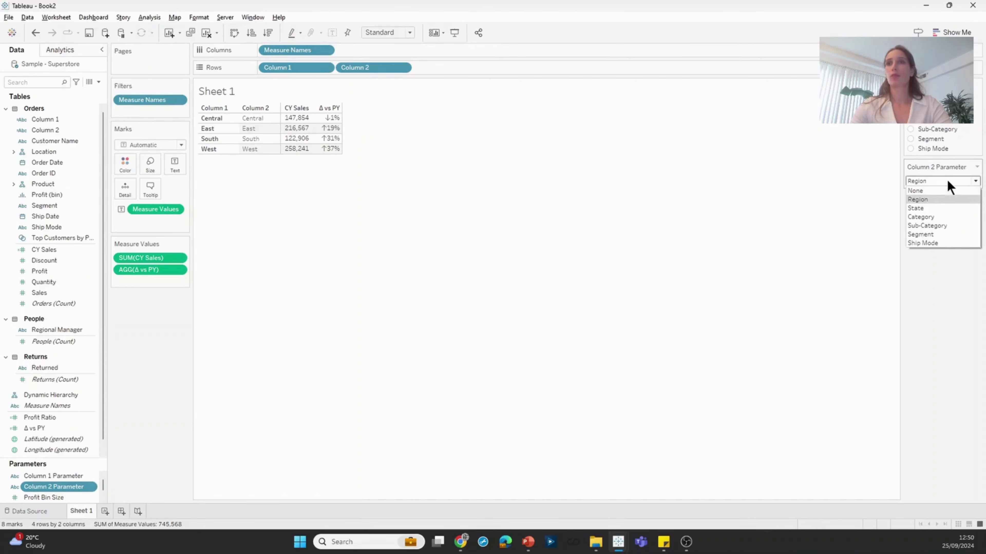
{"action": "left_click", "coordinate": [947, 218]}
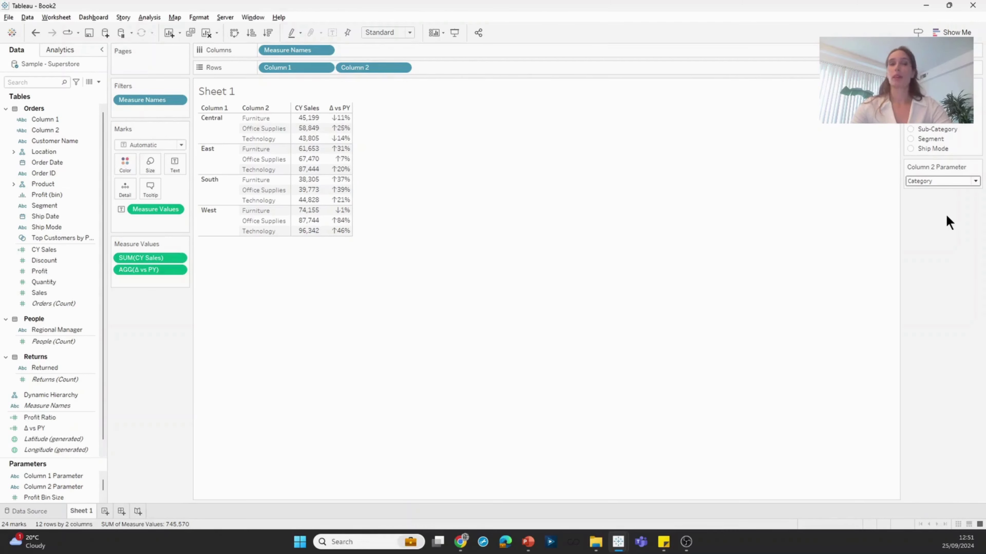
Step: Duplicate Column 2 Parameter and edit the copy's name toward 'Column 3 Parameter'
{"action": "left_click", "coordinate": [69, 488]}
{"action": "right_click", "coordinate": [69, 487]}
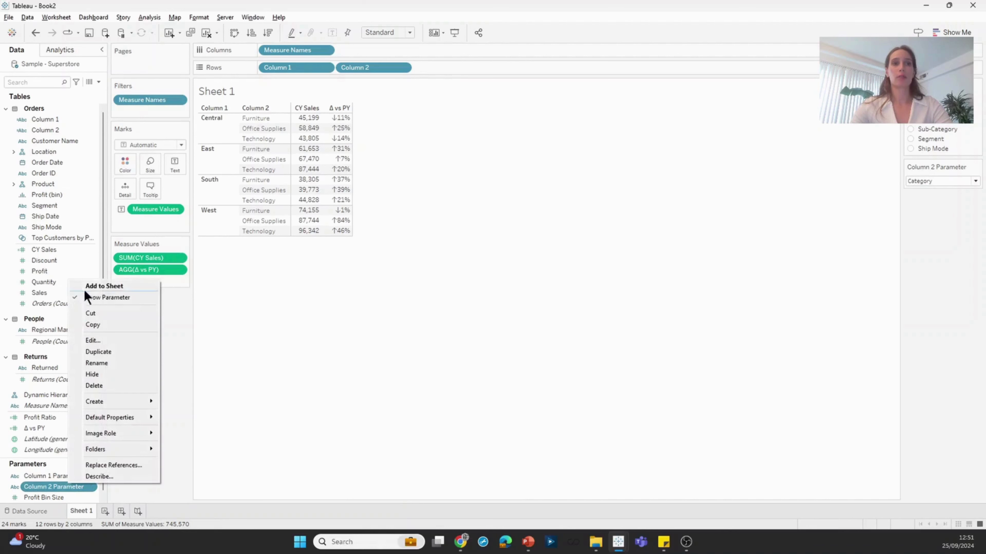
{"action": "left_click", "coordinate": [104, 350]}
{"action": "right_click", "coordinate": [91, 495]}
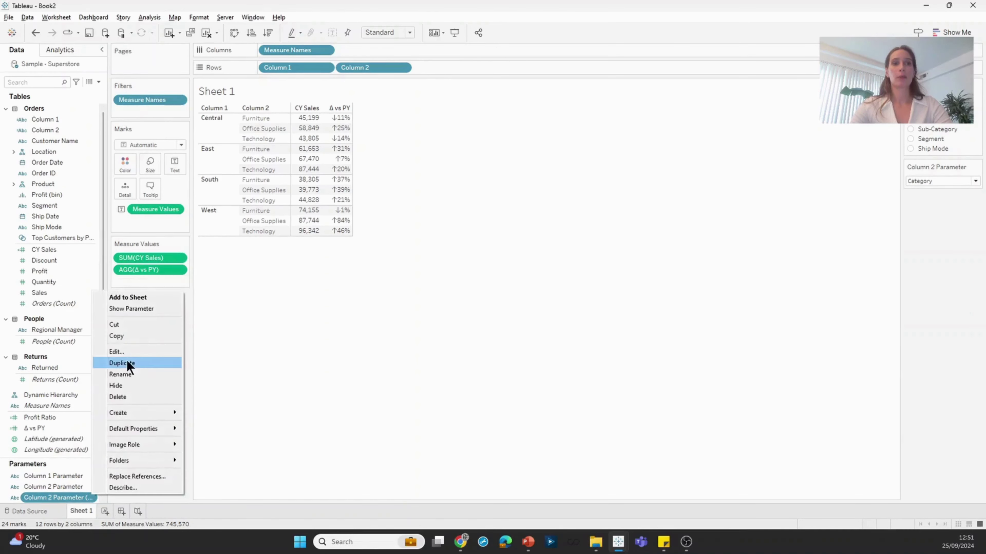
{"action": "left_click", "coordinate": [130, 353]}
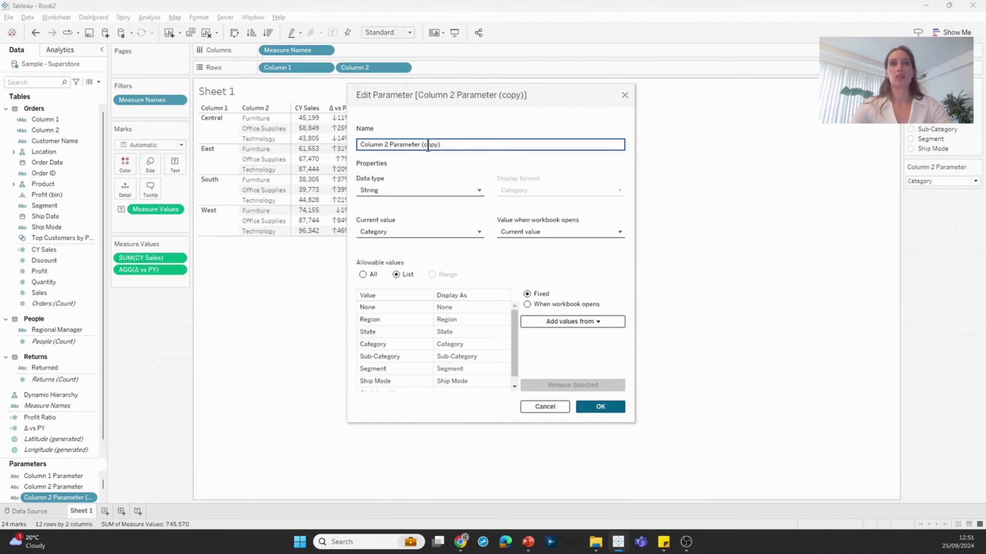
{"action": "left_click_drag", "start_coordinate": [427, 145], "coordinate": [498, 144]}
{"action": "key", "text": "BackSpace"}
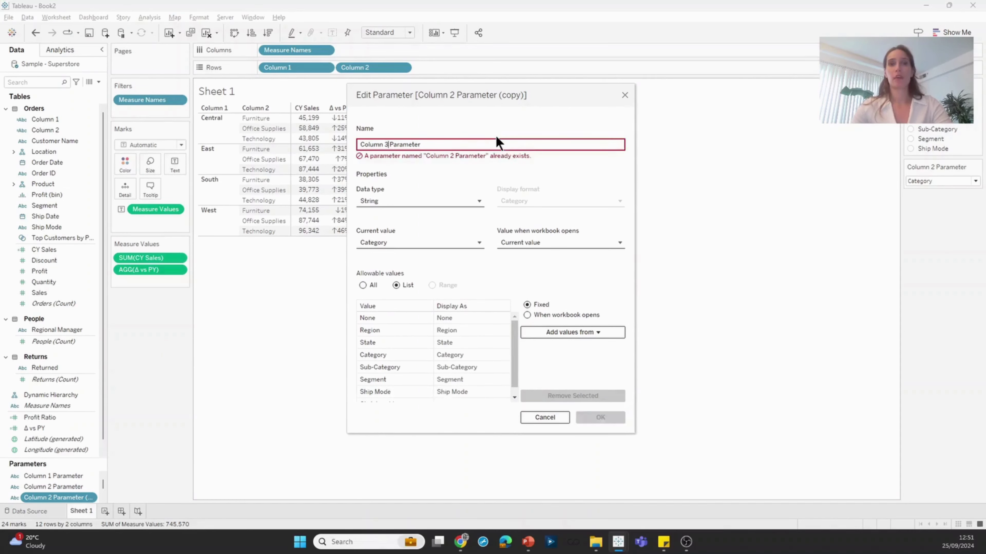
{"action": "key", "text": "Left"}
{"action": "key", "text": "Left"}
{"action": "key", "text": "Left"}
{"action": "key", "text": "Left"}
{"action": "key", "text": "Left"}
{"action": "key", "text": "Left"}
{"action": "key", "text": "Left"}
{"action": "key", "text": "Left"}
{"action": "key", "text": "Left"}
{"action": "key", "text": "Left"}
{"action": "key", "text": "BackSpace"}
Step: Save the copy as Column 3 Parameter and duplicate the Column 2 calculated field
{"action": "type", "text": "3"}
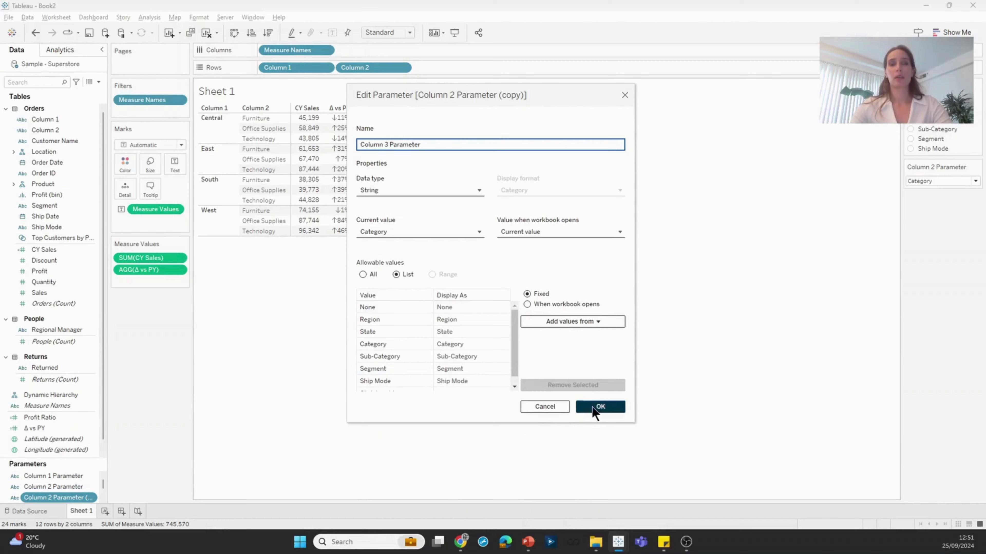
{"action": "left_click", "coordinate": [591, 406]}
{"action": "right_click", "coordinate": [59, 130]}
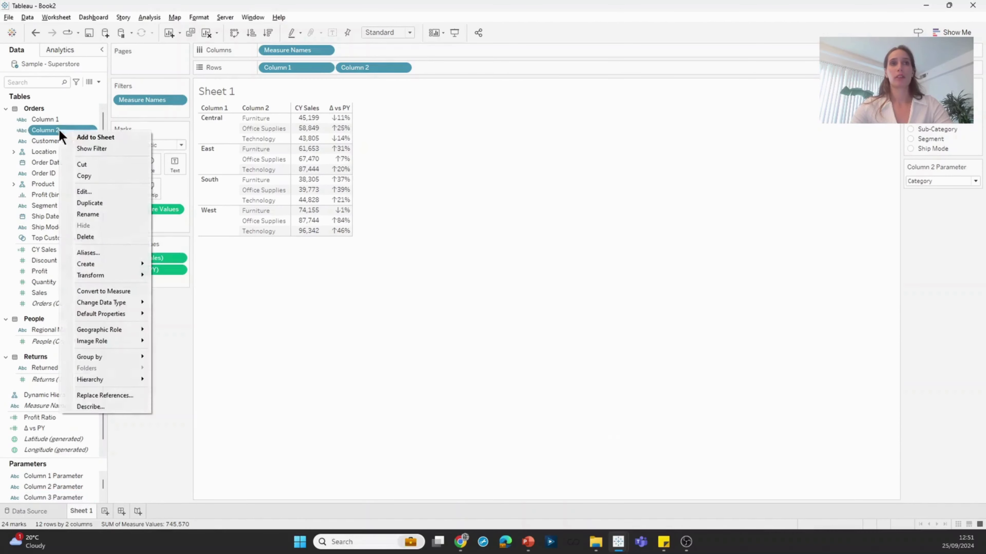
{"action": "left_click", "coordinate": [108, 200]}
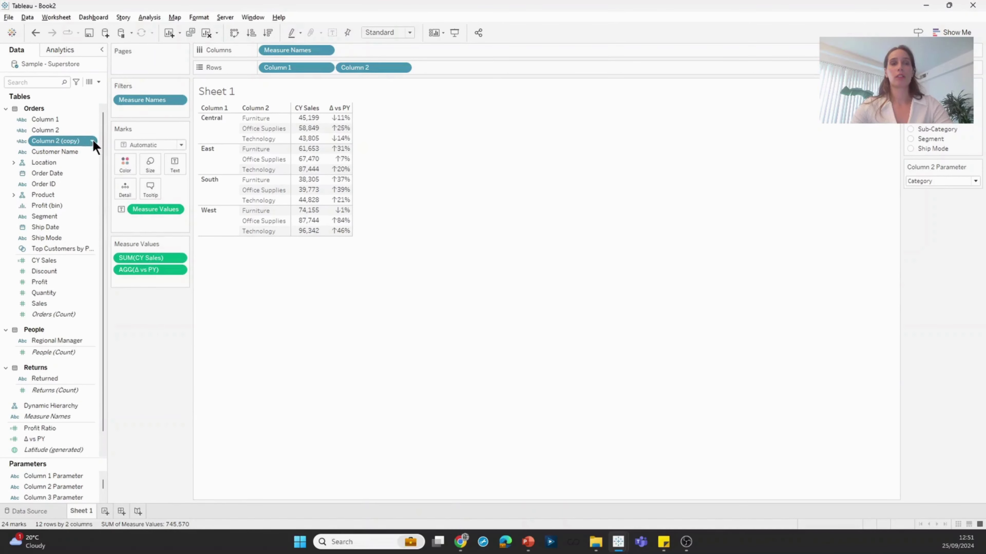
Step: Rename the copy to Column 3 and change its formula reference to [Column 3 Parameter]
{"action": "left_click", "coordinate": [93, 141]}
{"action": "left_click", "coordinate": [146, 200]}
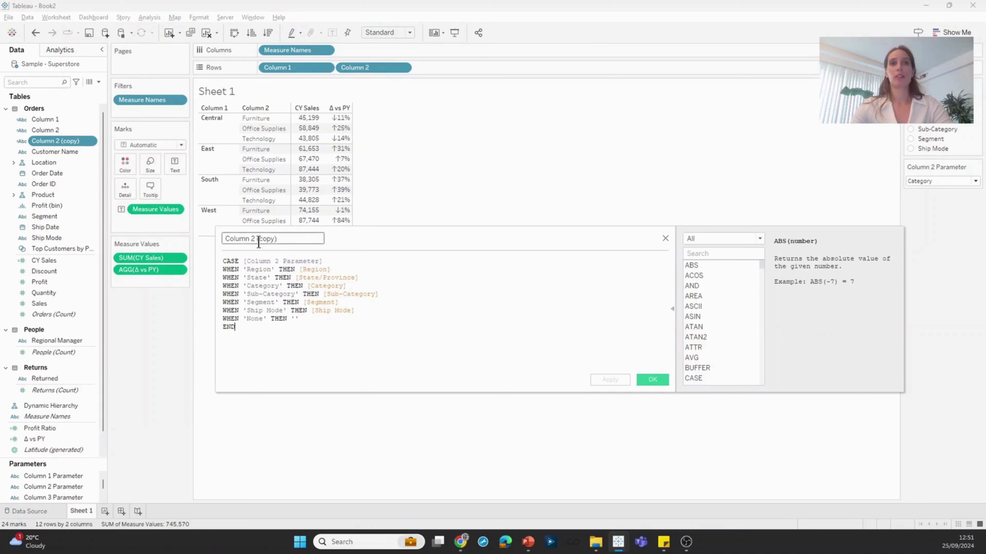
{"action": "left_click_drag", "start_coordinate": [251, 239], "coordinate": [316, 238]}
{"action": "type", "text": "3"}
{"action": "left_click", "coordinate": [280, 262]}
{"action": "key", "text": "BackSpace"}
{"action": "type", "text": "3"}
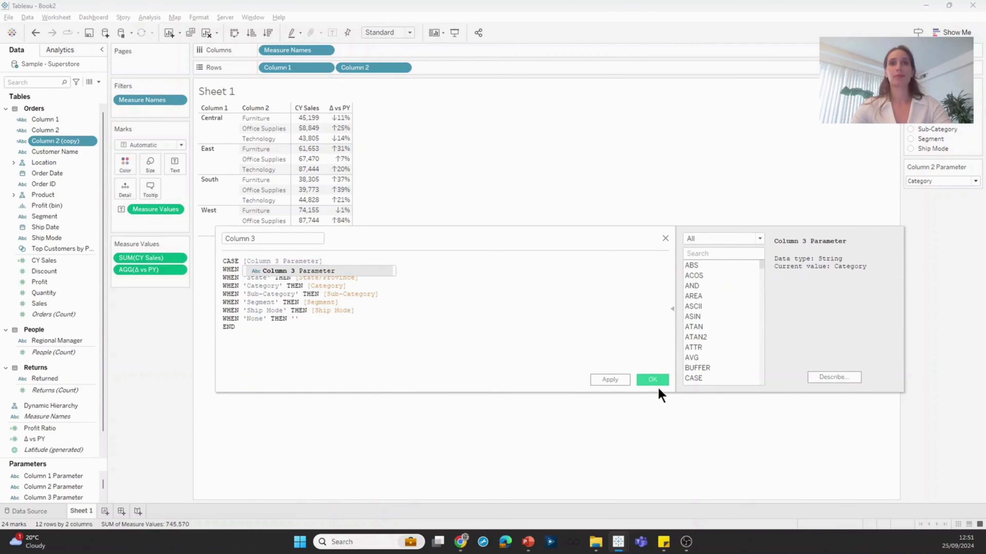
{"action": "left_click", "coordinate": [652, 379]}
Step: Duplicate Column 3 Parameter and save the copy as Column 4 Parameter
{"action": "right_click", "coordinate": [77, 497]}
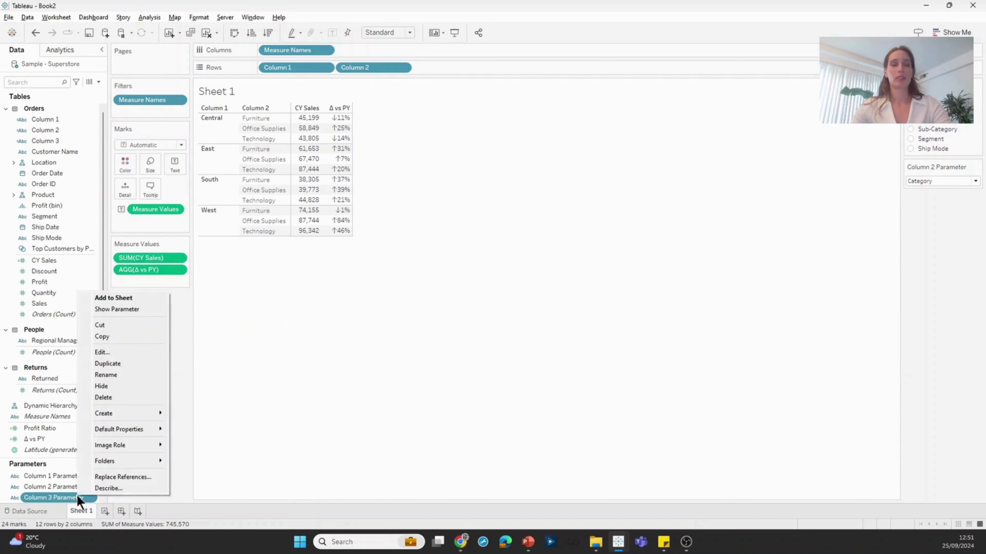
{"action": "left_click", "coordinate": [124, 364]}
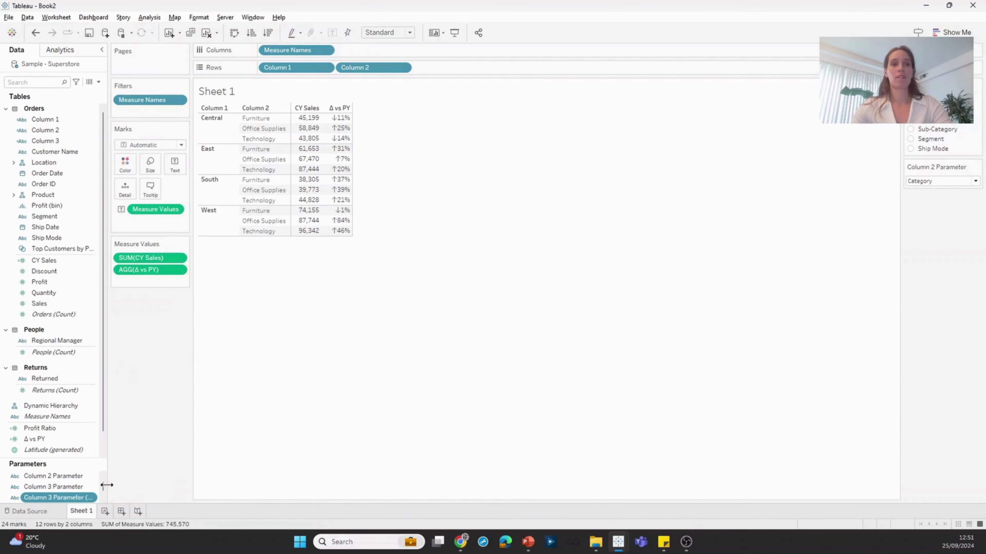
{"action": "left_click", "coordinate": [92, 498]}
{"action": "key", "text": "Escape"}
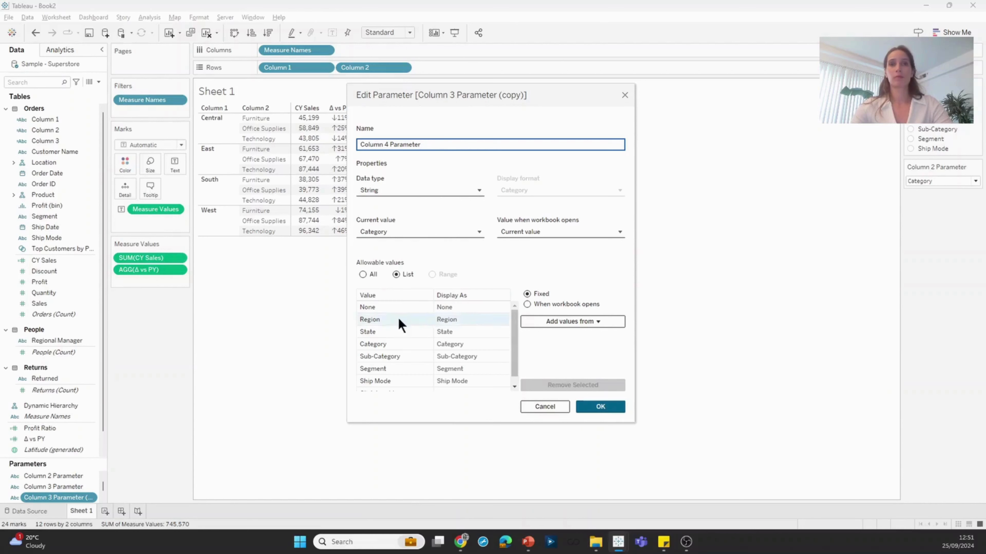
{"action": "scroll", "coordinate": [427, 342], "scroll_direction": "down", "scroll_amount": 2}
{"action": "left_click", "coordinate": [600, 407]}
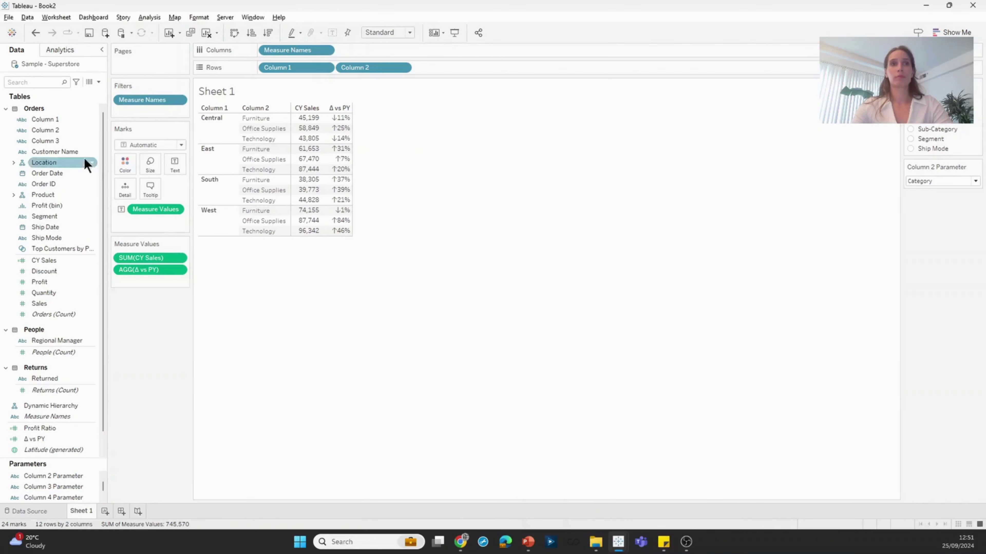
Step: Duplicate the Column 3 field as Column 4, referencing [Column 4 Parameter] in its formula
{"action": "right_click", "coordinate": [86, 142]}
{"action": "left_click", "coordinate": [117, 214]}
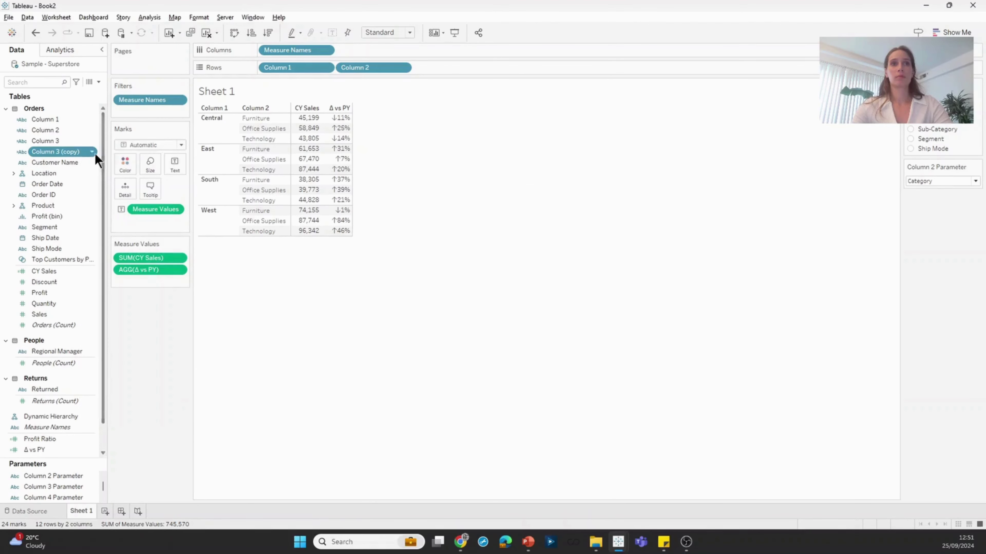
{"action": "right_click", "coordinate": [92, 152]}
{"action": "left_click", "coordinate": [122, 209]}
{"action": "left_click", "coordinate": [281, 241]}
{"action": "key", "text": "BackSpace"}
{"action": "key", "text": "BackSpace"}
{"action": "key", "text": "BackSpace"}
{"action": "key", "text": "BackSpace"}
{"action": "key", "text": "BackSpace"}
{"action": "key", "text": "BackSpace"}
{"action": "key", "text": "BackSpace"}
{"action": "key", "text": "BackSpace"}
{"action": "type", "text": "4"}
{"action": "left_click", "coordinate": [278, 261]}
{"action": "key", "text": "BackSpace"}
{"action": "type", "text": "4"}
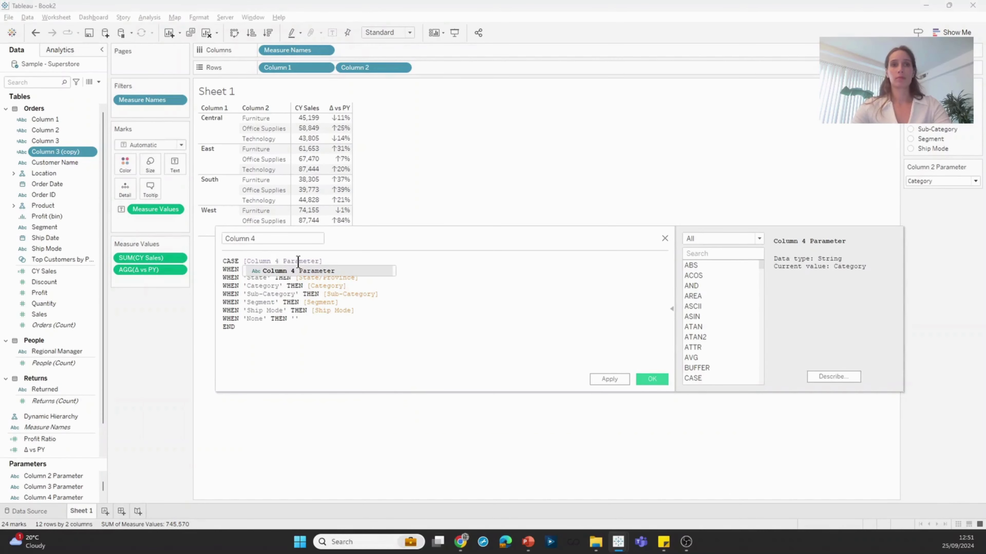
{"action": "left_click", "coordinate": [660, 381]}
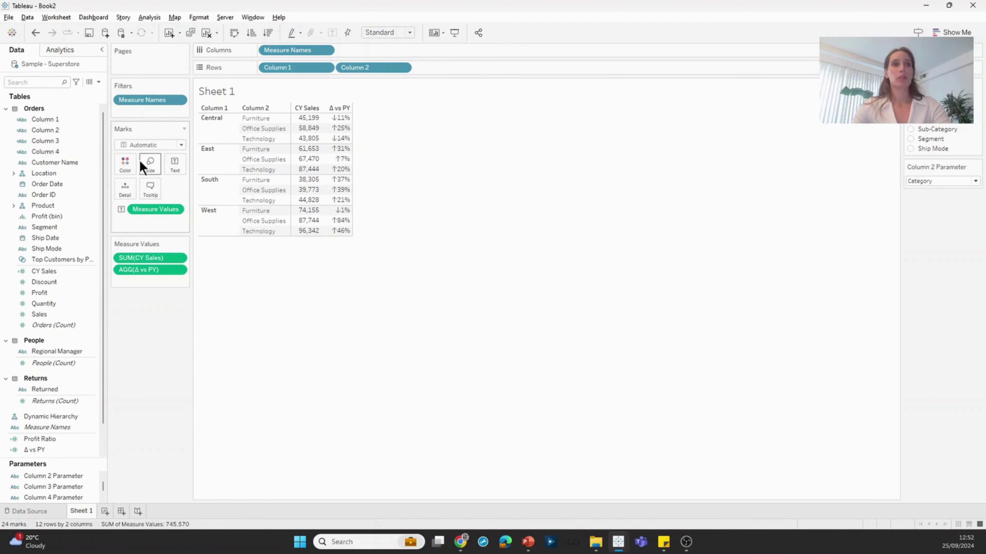
Step: Add Column 3 to Rows and show the Column 3 and Column 4 Parameter controls
{"action": "left_click_drag", "start_coordinate": [55, 141], "coordinate": [539, 70]}
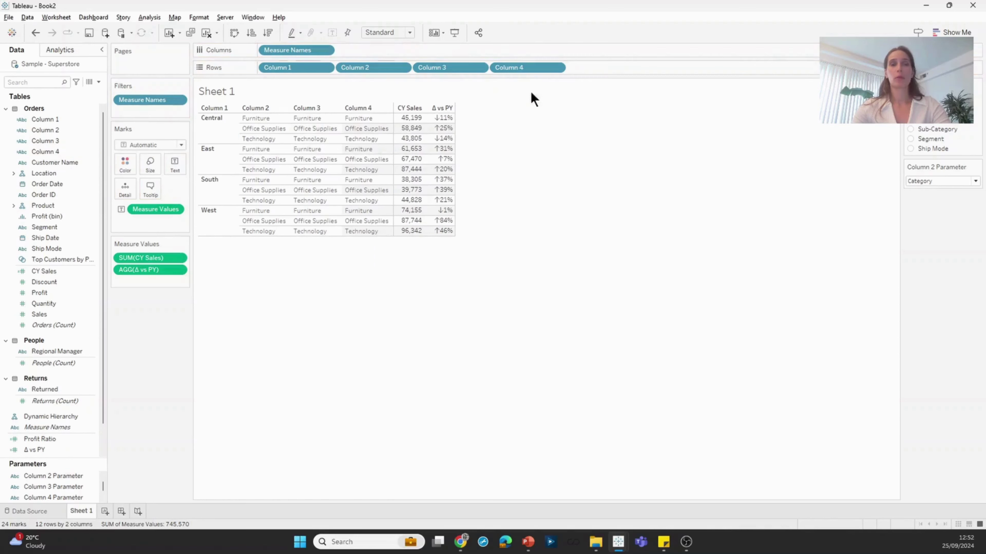
{"action": "scroll", "coordinate": [74, 458], "scroll_direction": "down", "scroll_amount": 1}
{"action": "left_click", "coordinate": [67, 488]}
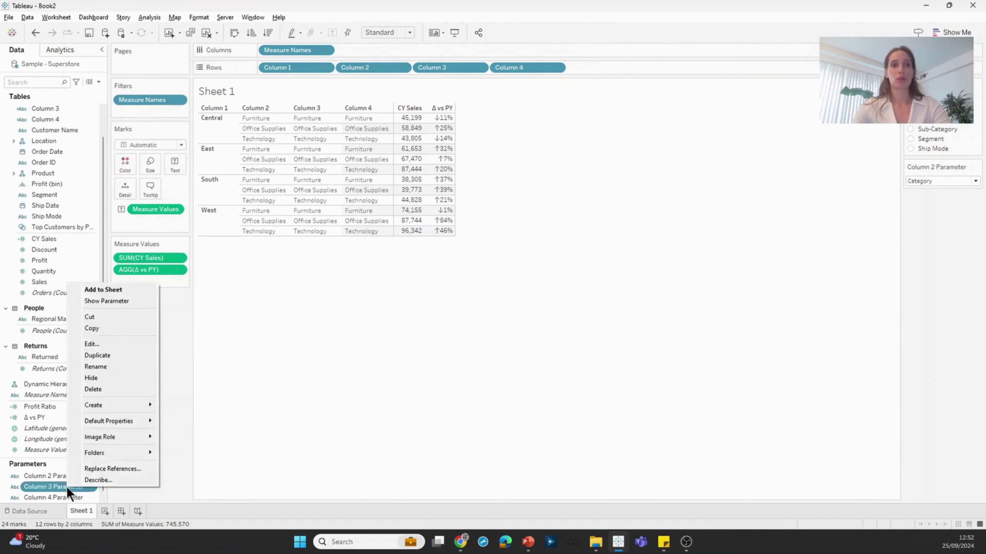
{"action": "left_click", "coordinate": [109, 301]}
{"action": "right_click", "coordinate": [60, 498]}
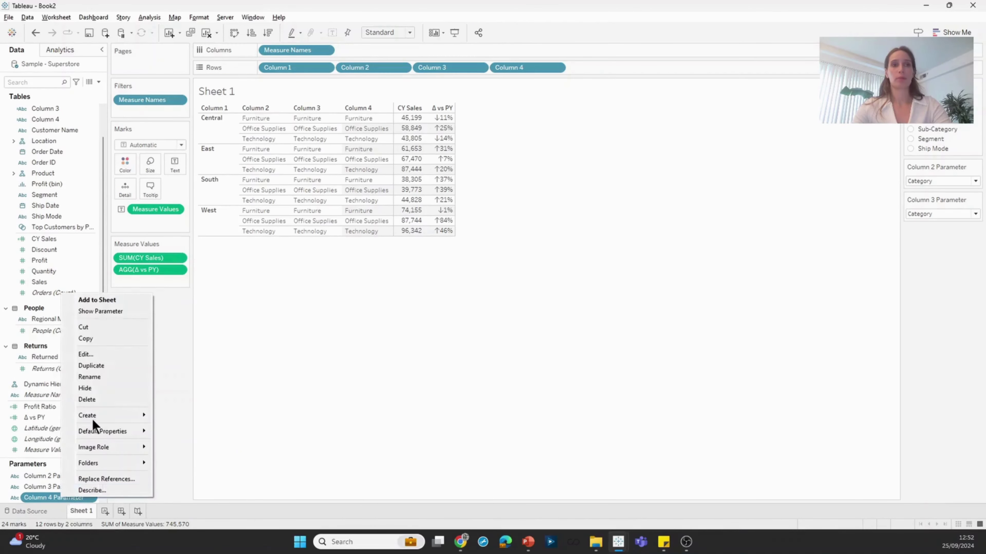
{"action": "left_click", "coordinate": [115, 309]}
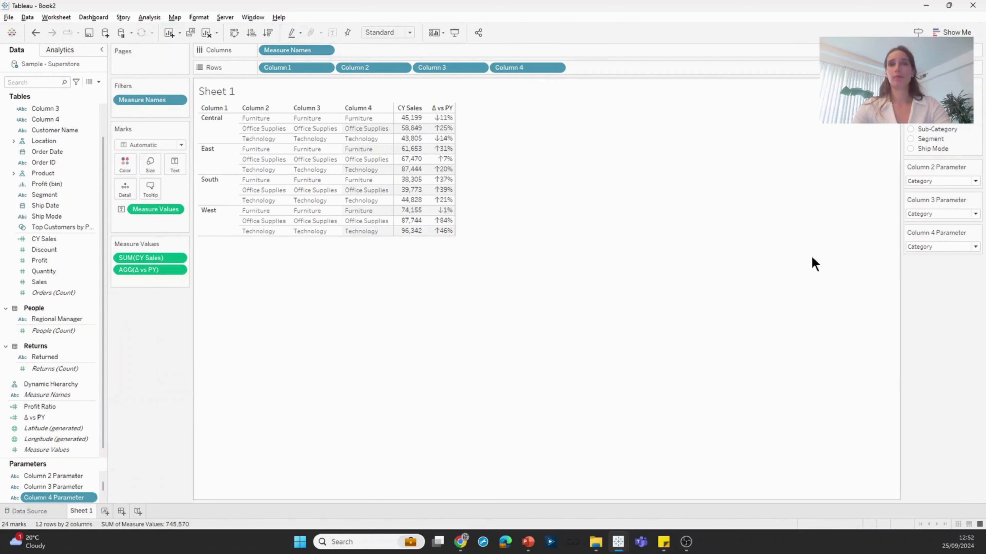
{"action": "left_click", "coordinate": [946, 217]}
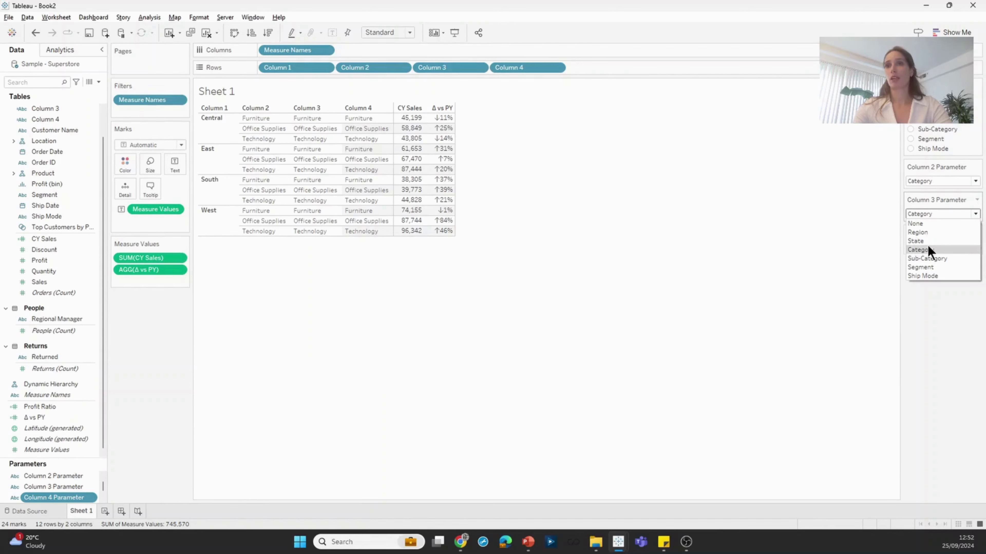
Step: Try Sub-Category for Column 3, then set Column 4 and Column 3 Parameters to None
{"action": "left_click", "coordinate": [932, 258]}
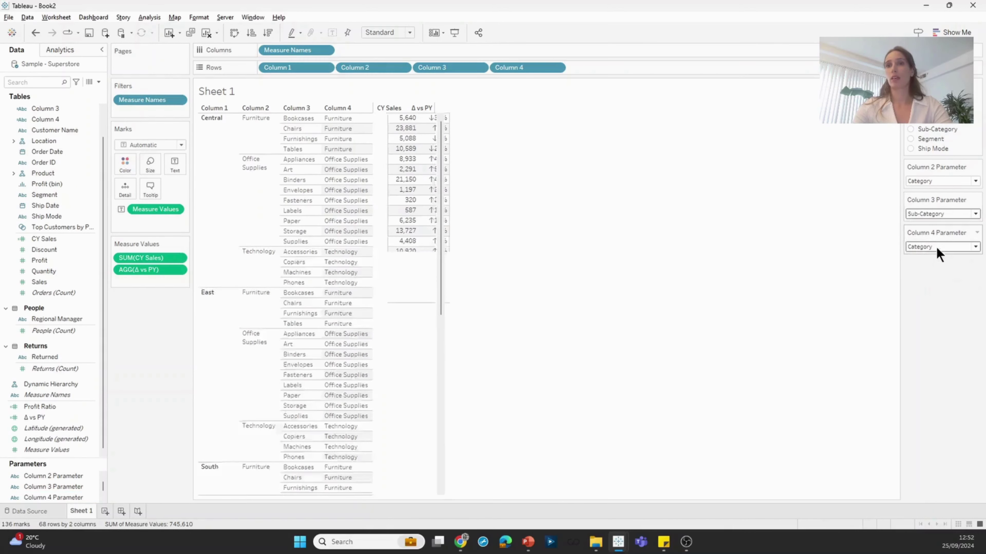
{"action": "left_click", "coordinate": [935, 247]}
{"action": "left_click", "coordinate": [933, 256]}
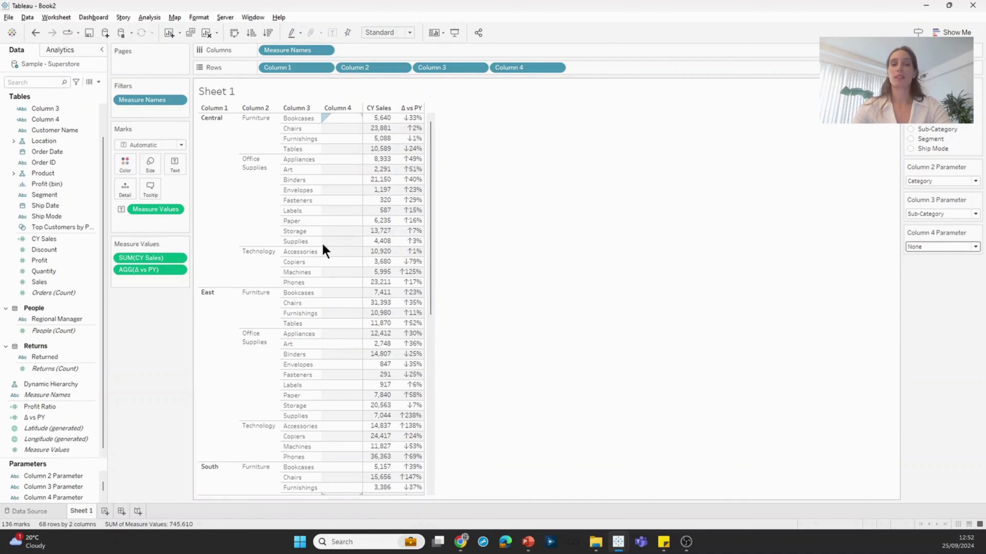
{"action": "left_click", "coordinate": [964, 214]}
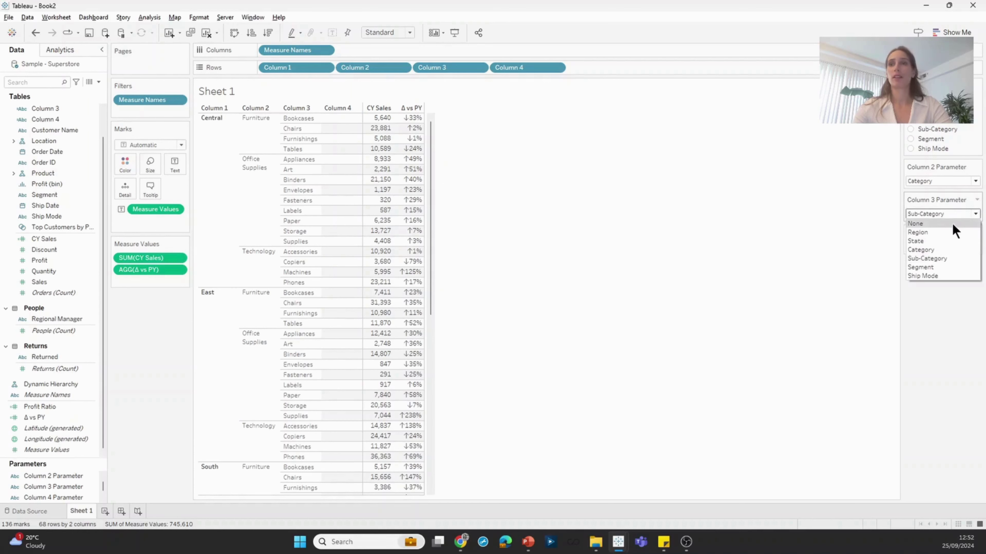
{"action": "left_click", "coordinate": [953, 224]}
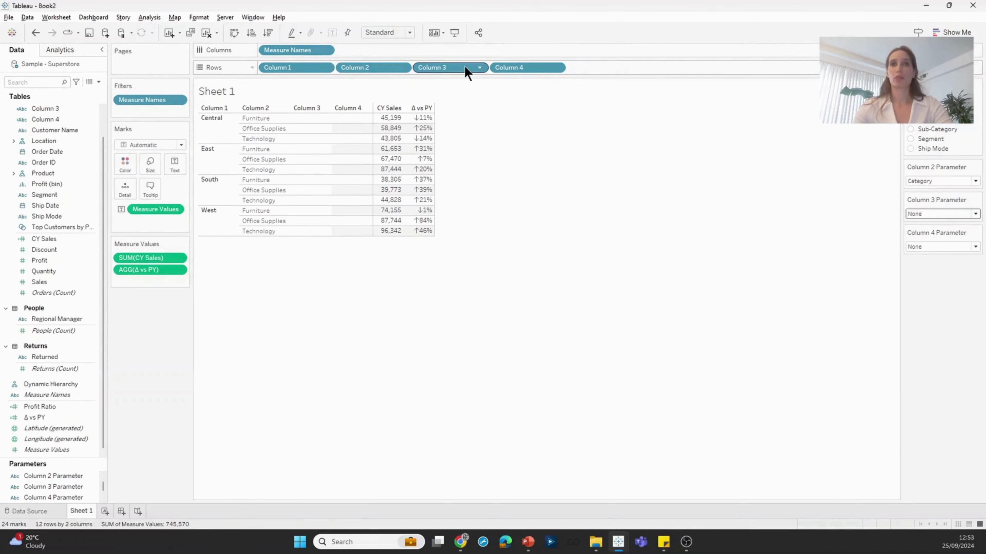
Step: Combine Column 2 with Column 1 into the 'Dynamic Columns' hierarchy, then add Column 3 and Column 4
{"action": "left_click_drag", "start_coordinate": [470, 73], "coordinate": [22, 167]}
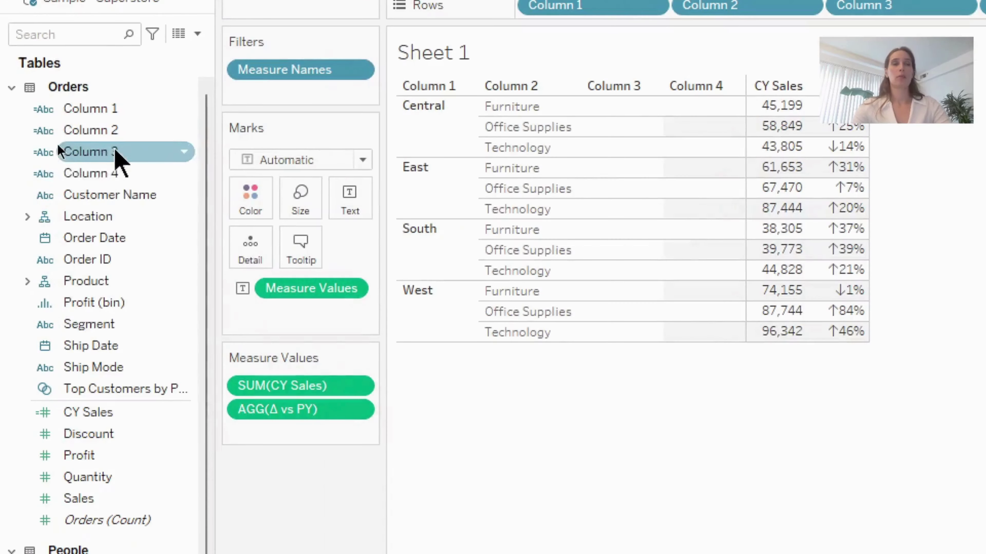
{"action": "left_click", "coordinate": [52, 130]}
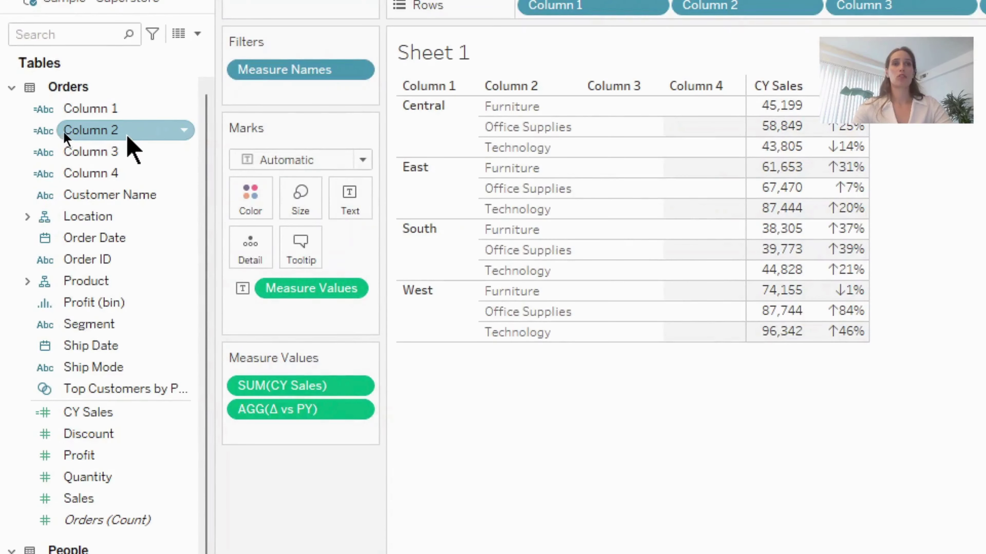
{"action": "left_click_drag", "start_coordinate": [64, 132], "coordinate": [63, 118]}
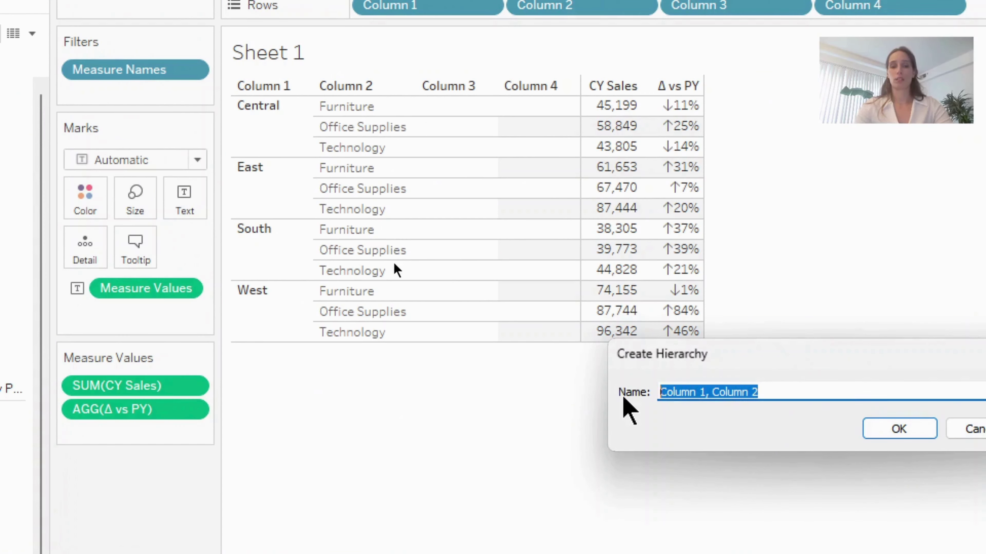
{"action": "type", "text": "Dynamic "}
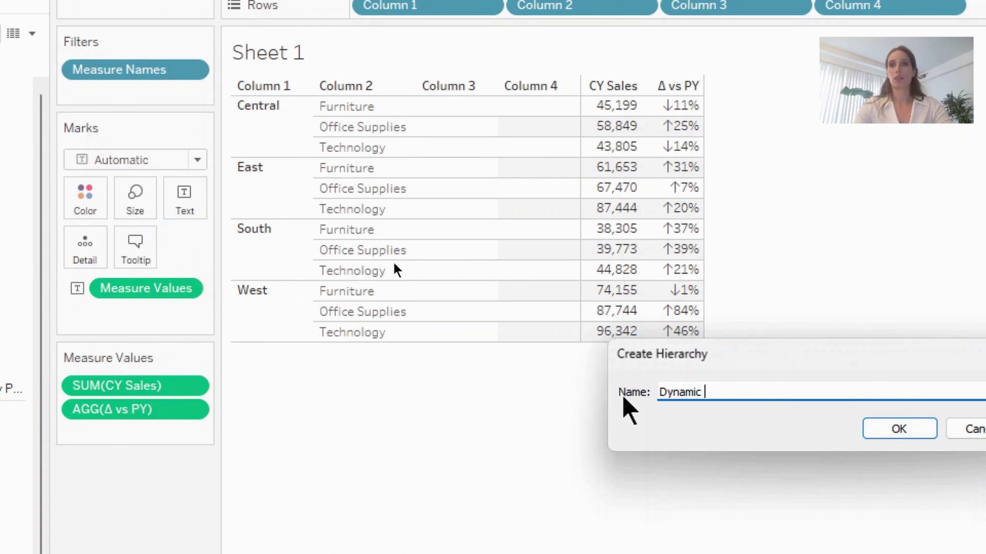
{"action": "type", "text": "Columns"}
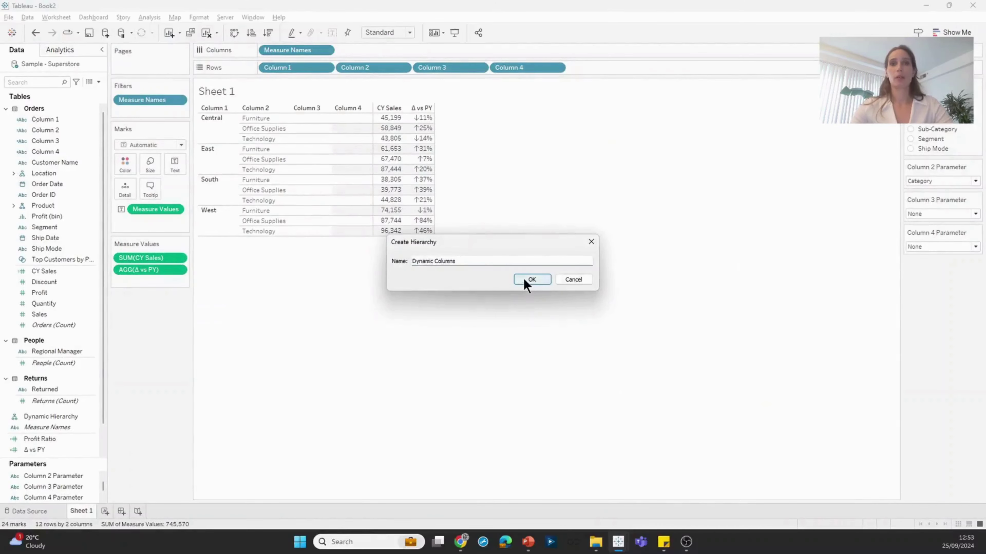
{"action": "left_click", "coordinate": [896, 429]}
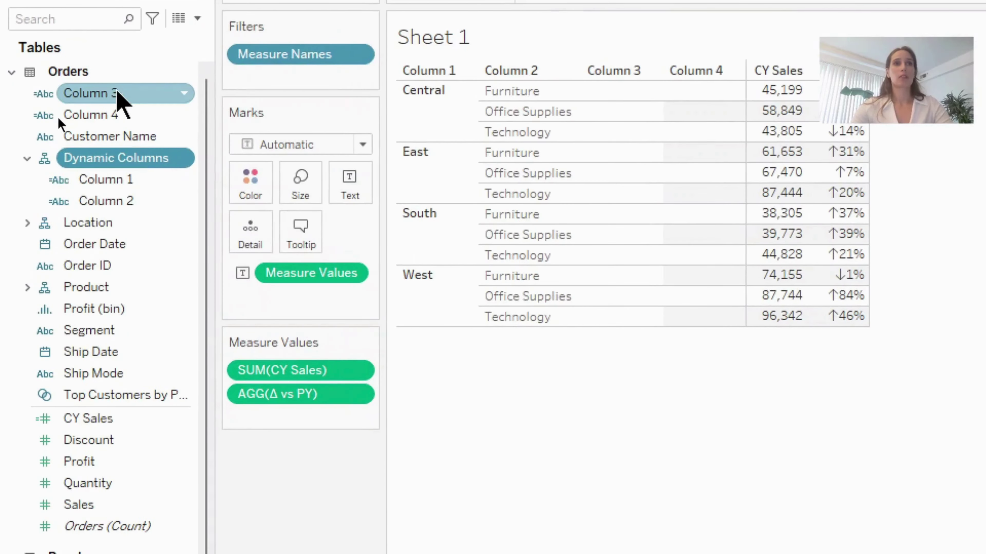
{"action": "left_click_drag", "start_coordinate": [118, 93], "coordinate": [130, 213]}
{"action": "left_click_drag", "start_coordinate": [116, 94], "coordinate": [137, 212]}
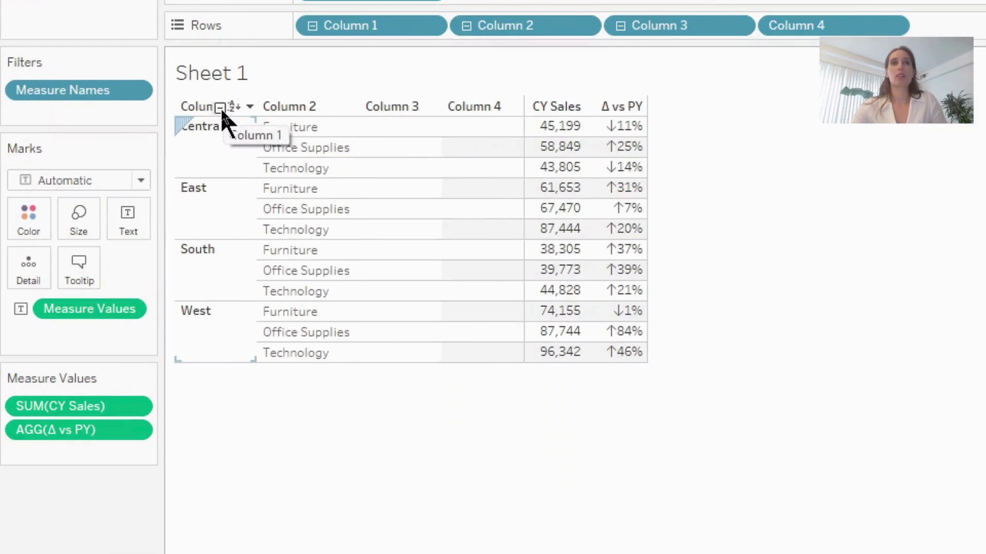
Step: Collapse and re-expand the Column 1 and Column 2 headers, then set Column 3 Parameter to Segment
{"action": "left_click", "coordinate": [220, 108]}
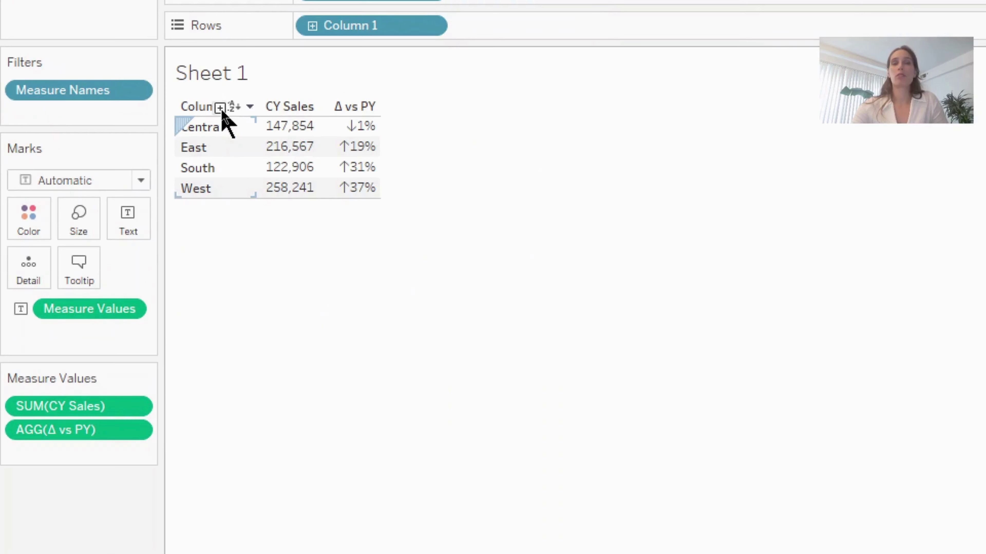
{"action": "left_click", "coordinate": [220, 108]}
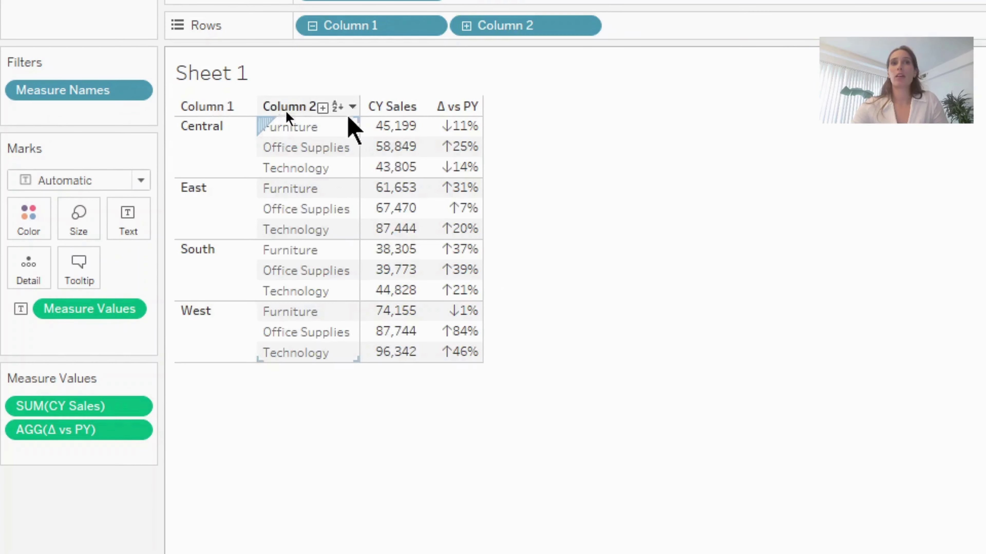
{"action": "left_click", "coordinate": [323, 107]}
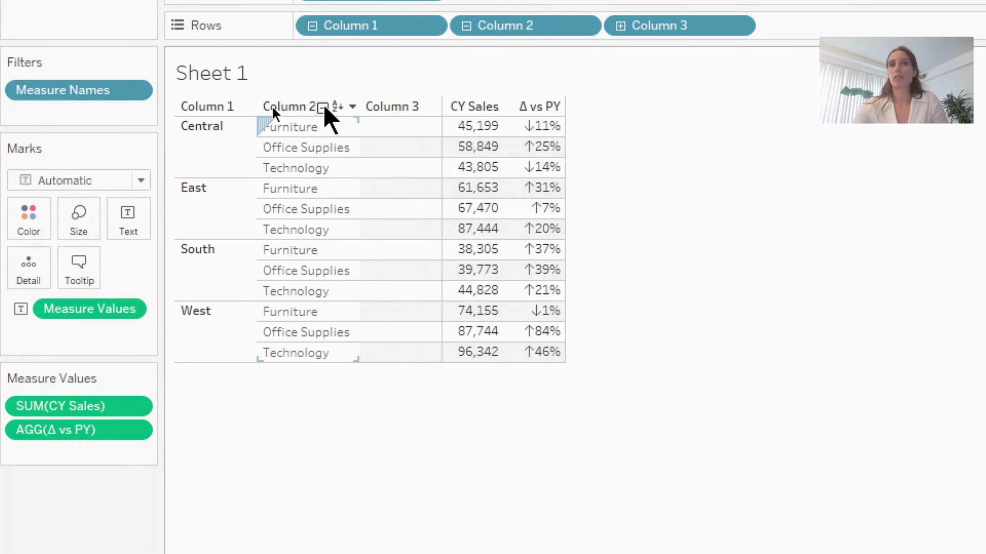
{"action": "left_click", "coordinate": [323, 107]}
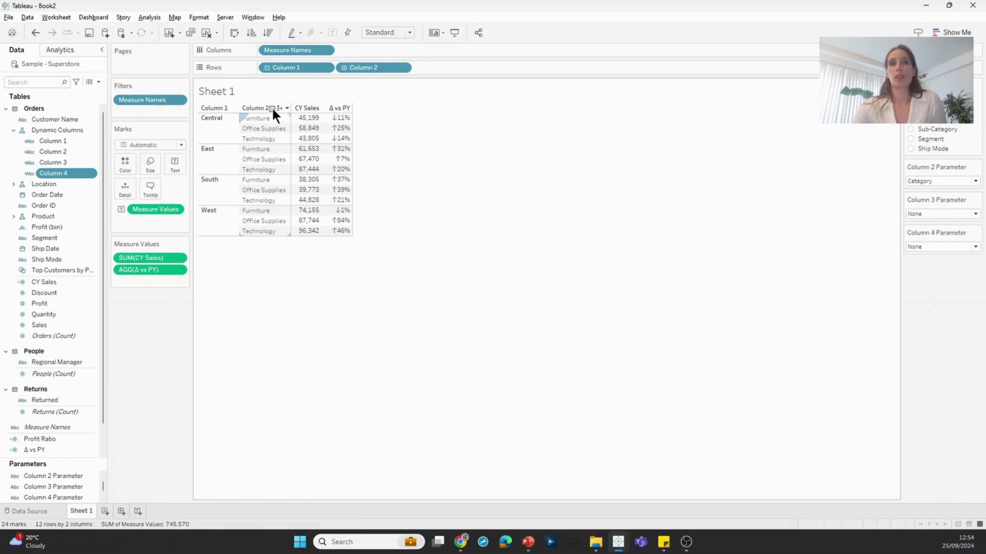
{"action": "left_click", "coordinate": [272, 109]}
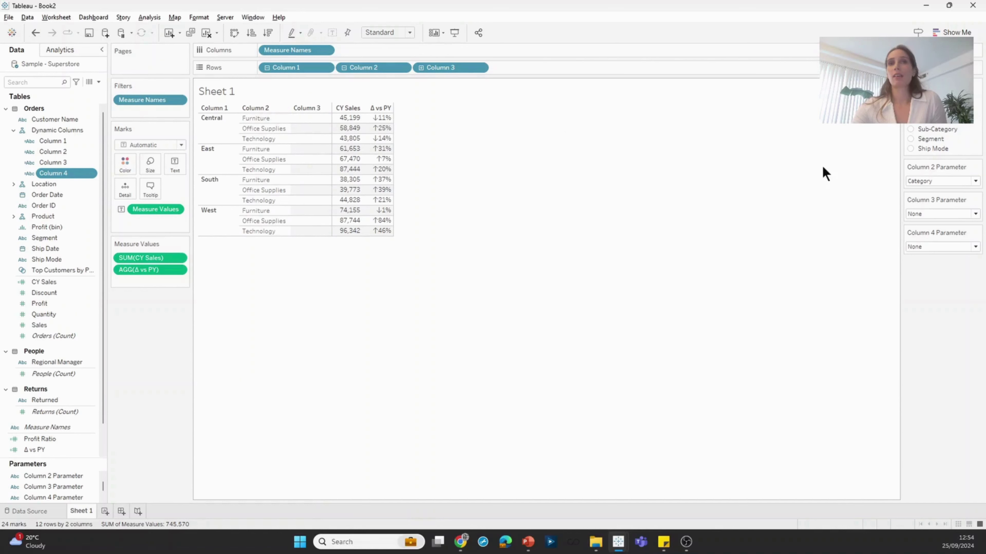
{"action": "left_click", "coordinate": [956, 214]}
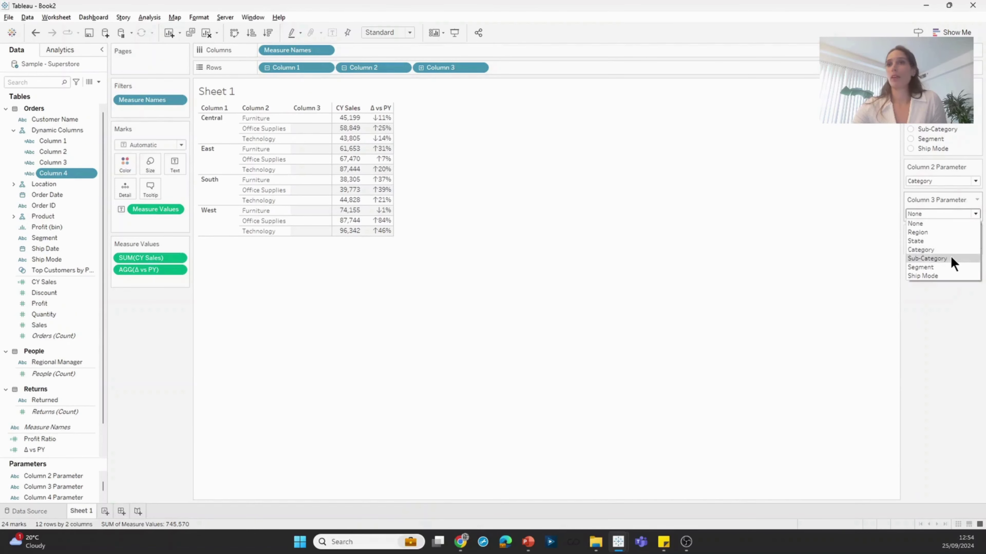
{"action": "left_click", "coordinate": [946, 268]}
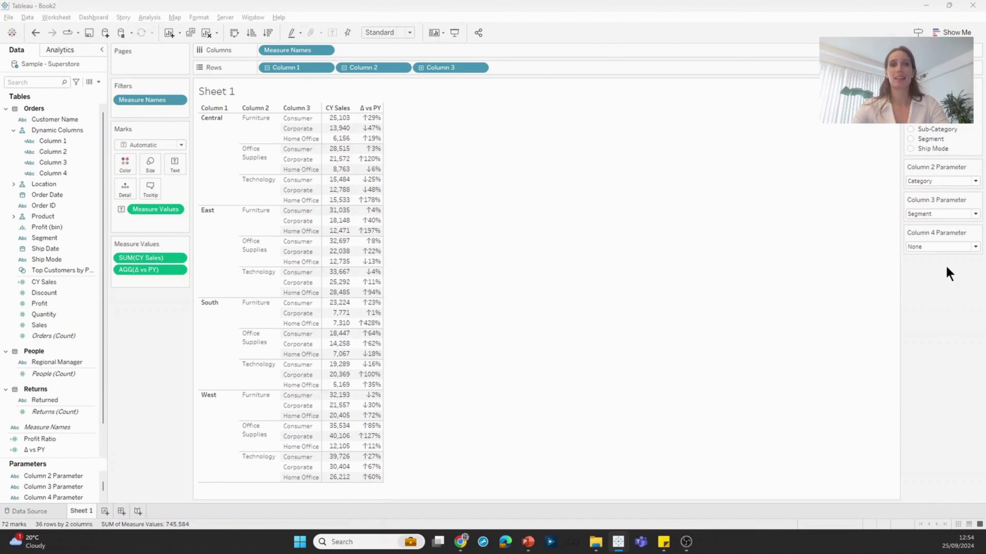
Step: In presentation mode, set the column count to 4, choose Ship Mode for Column 4, and expand the table
{"action": "key", "text": "alt+Tab"}
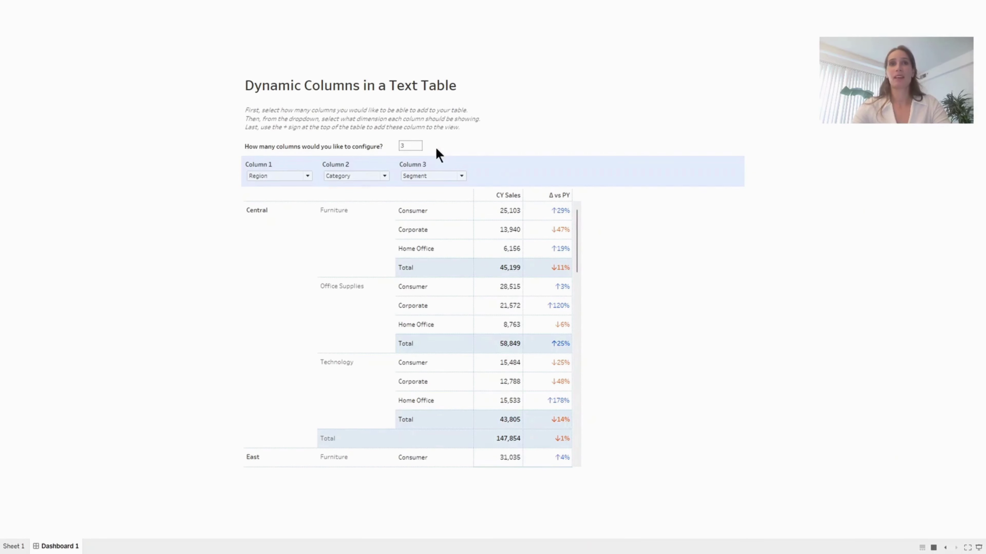
{"action": "type", "text": "4"}
{"action": "key", "text": "Return"}
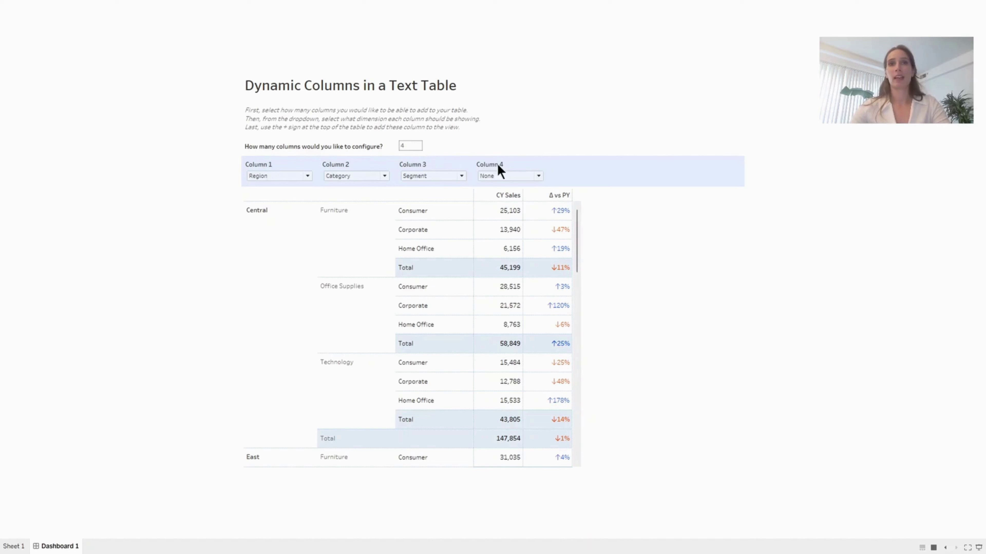
{"action": "left_click", "coordinate": [508, 177]}
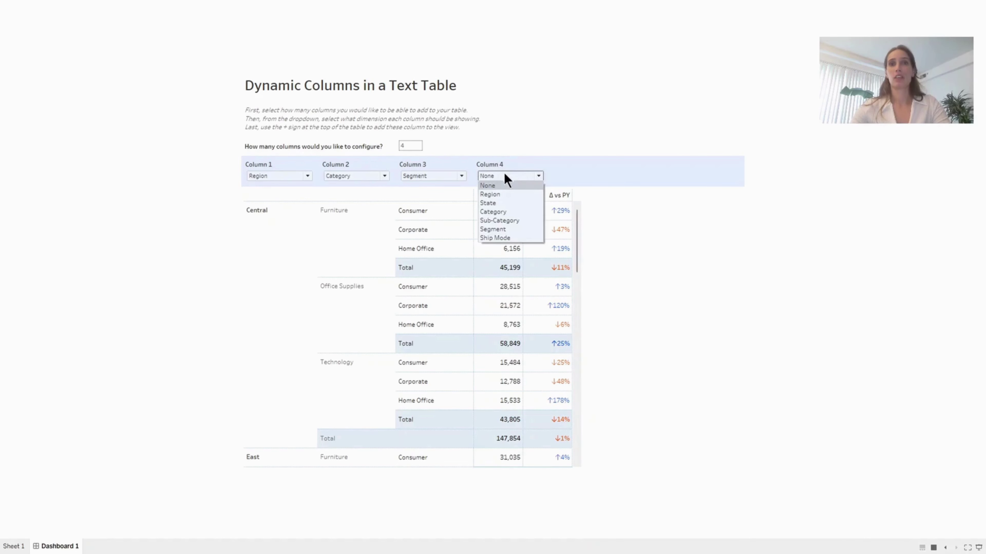
{"action": "left_click", "coordinate": [503, 237]}
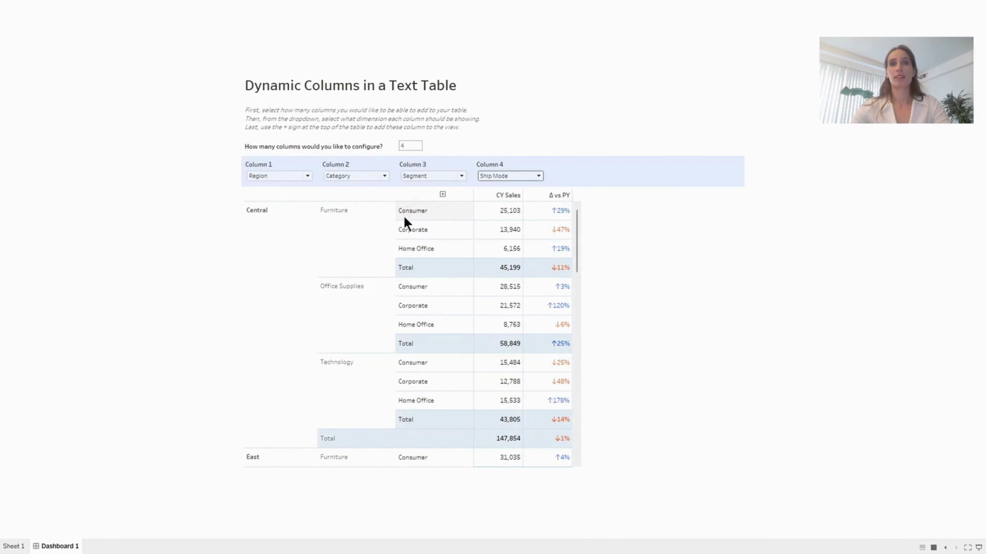
{"action": "left_click", "coordinate": [443, 194]}
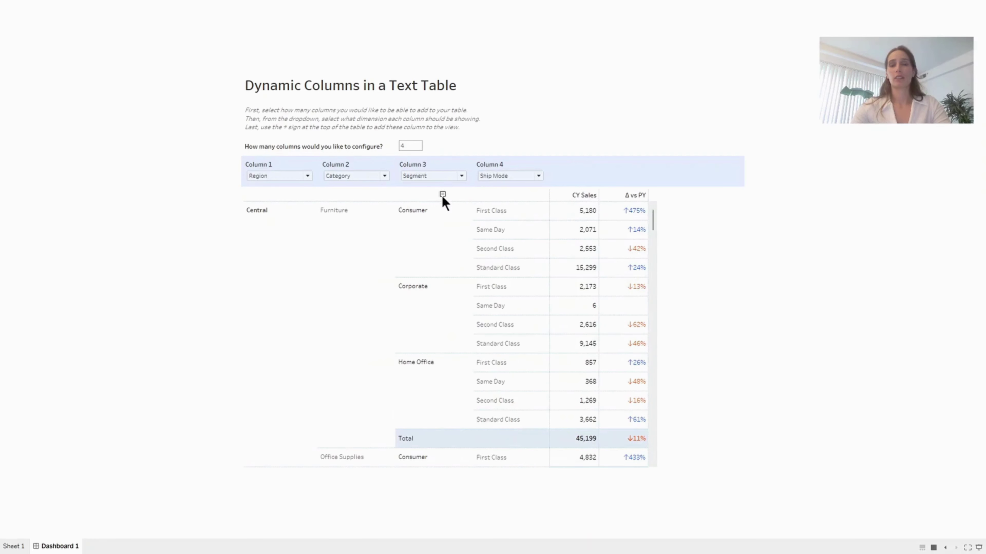
Step: Switch to the closing 'Stay tuned for more…' slide with the newsletter link
{"action": "key", "text": "alt+Tab"}
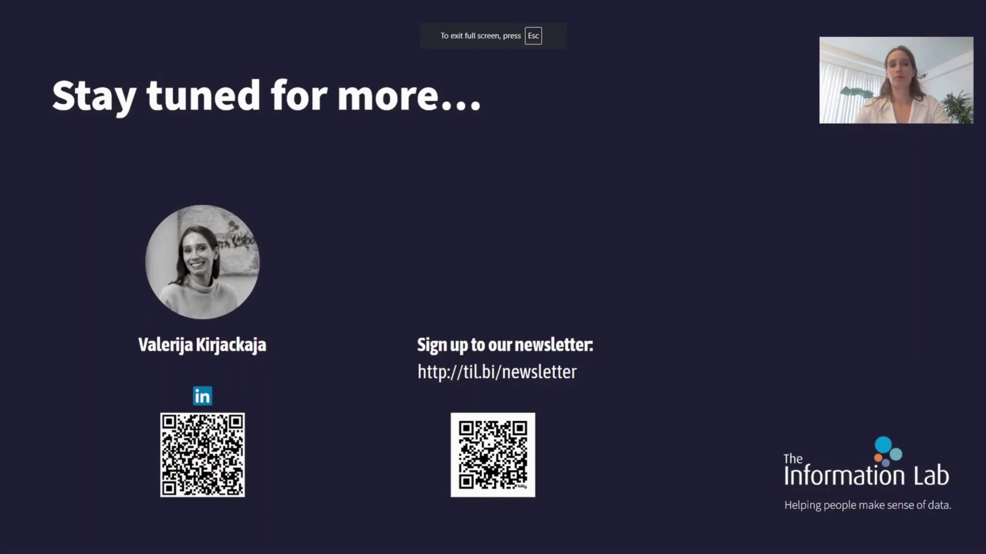